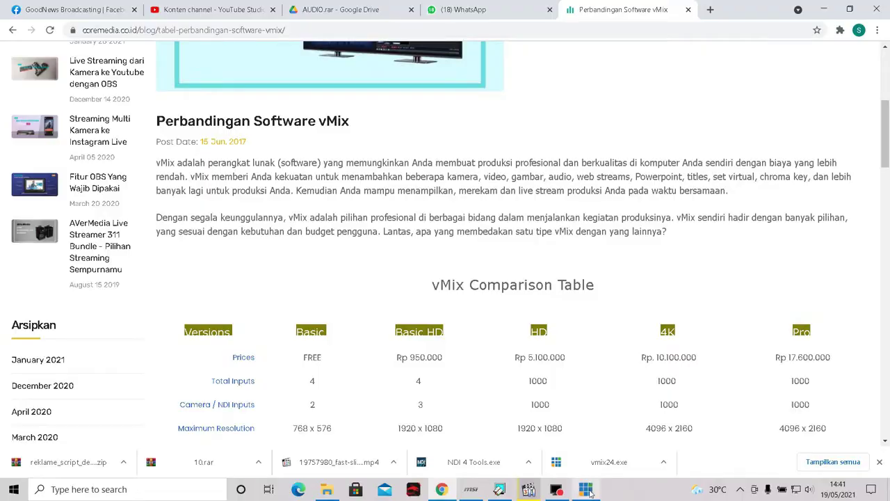
{"action": "left_click", "coordinate": [587, 490]}
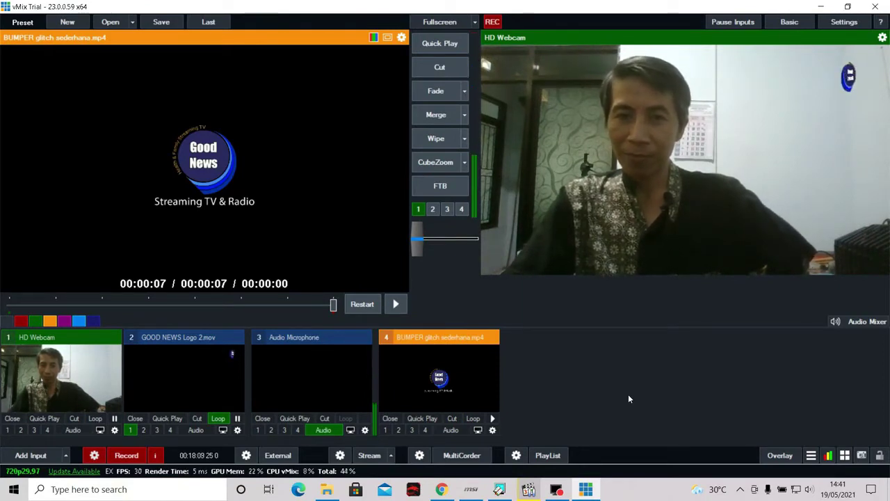
{"action": "left_click", "coordinate": [441, 490]}
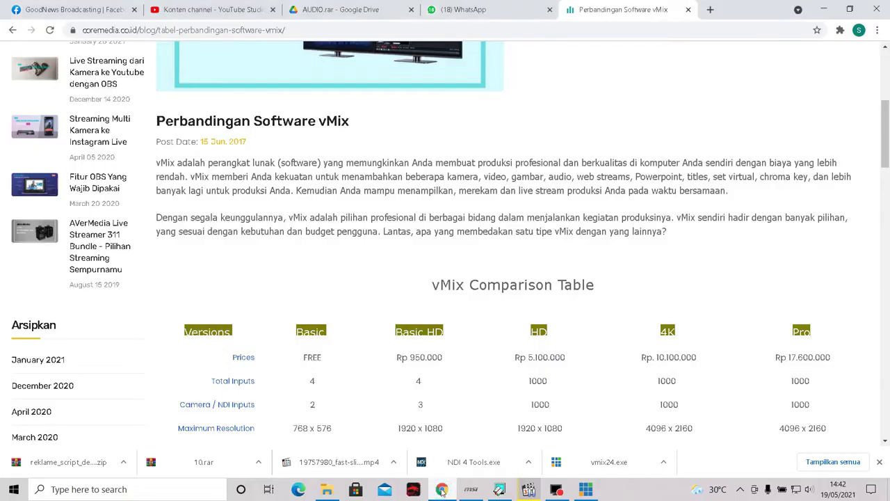
Step: Return to the 'vmix adalah' results and change the query to 'vmix download'
{"action": "left_click", "coordinate": [12, 30]}
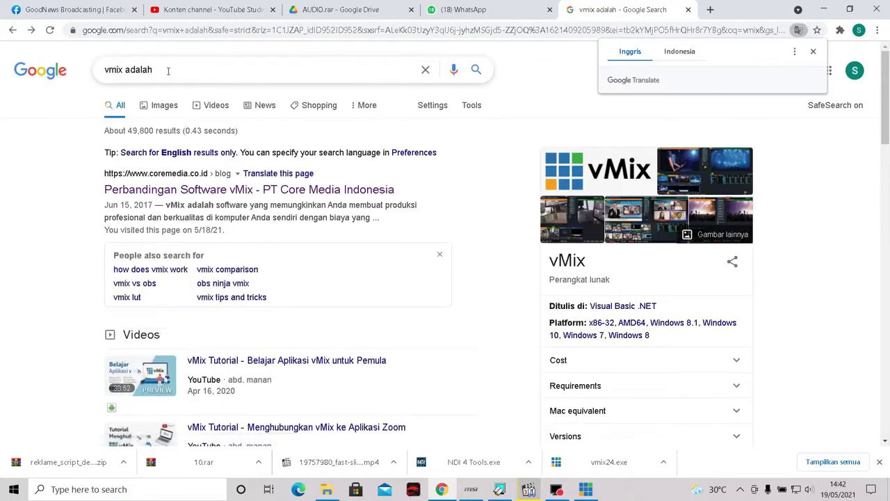
{"action": "left_click", "coordinate": [162, 70]}
{"action": "left_click_drag", "start_coordinate": [162, 70], "coordinate": [123, 69]}
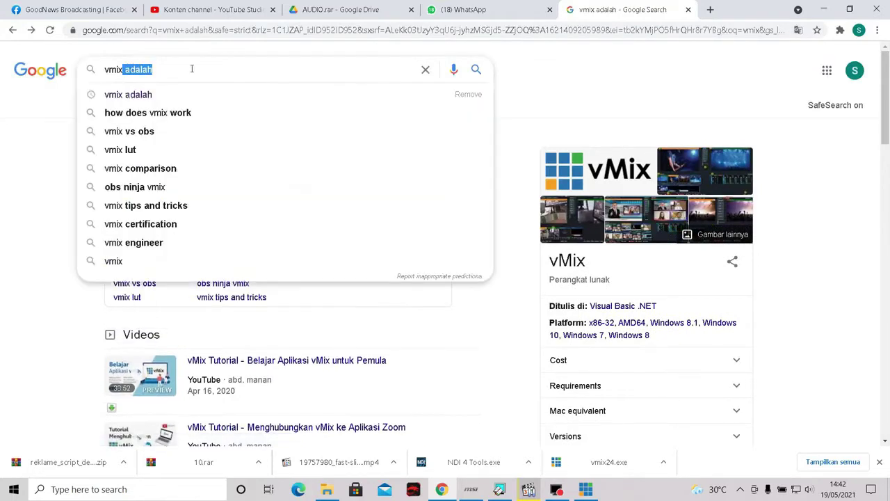
{"action": "key", "text": "BackSpace"}
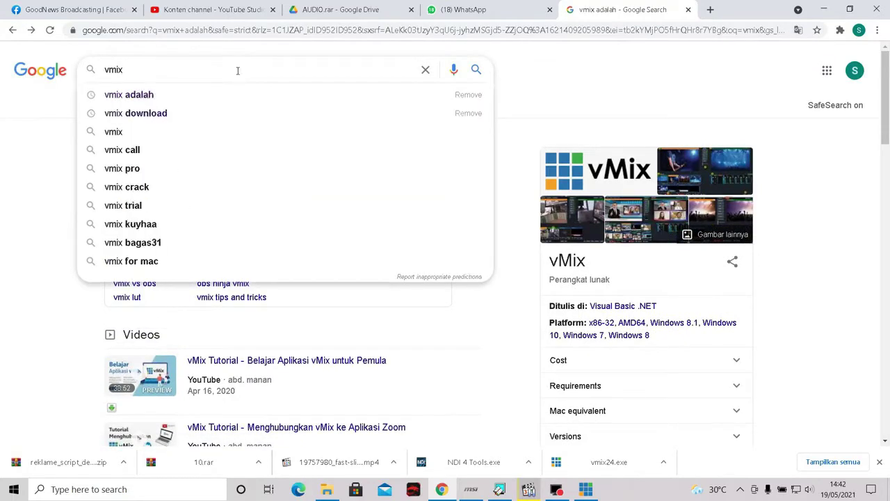
{"action": "left_click", "coordinate": [169, 115]}
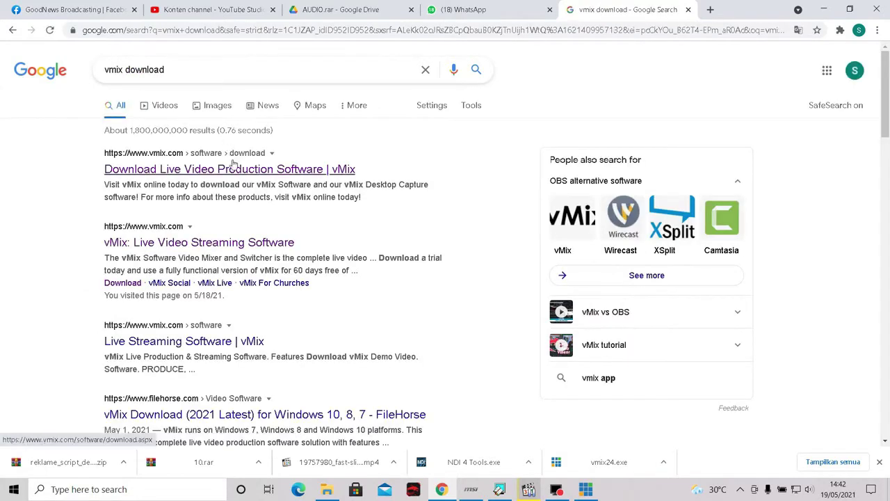
Step: Open the official vMix homepage and go to its free 60-day PRO trial download page
{"action": "left_click", "coordinate": [199, 243]}
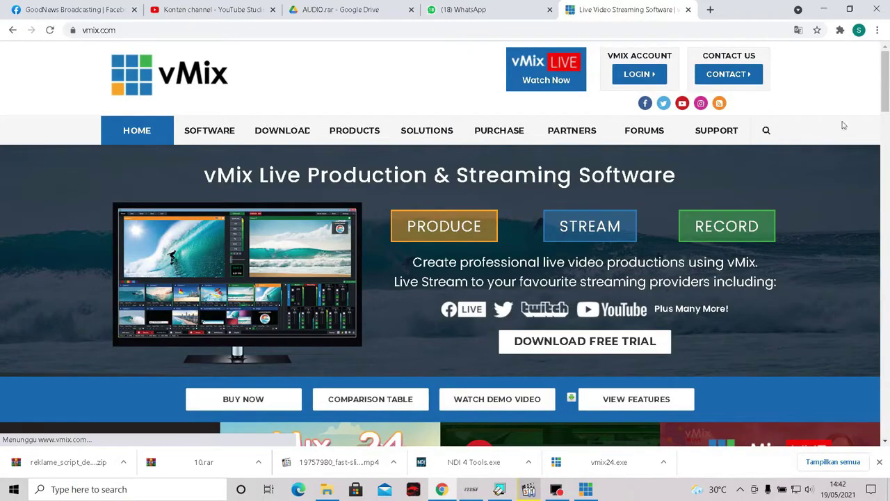
{"action": "scroll", "coordinate": [737, 156], "scroll_direction": "down", "scroll_amount": 2}
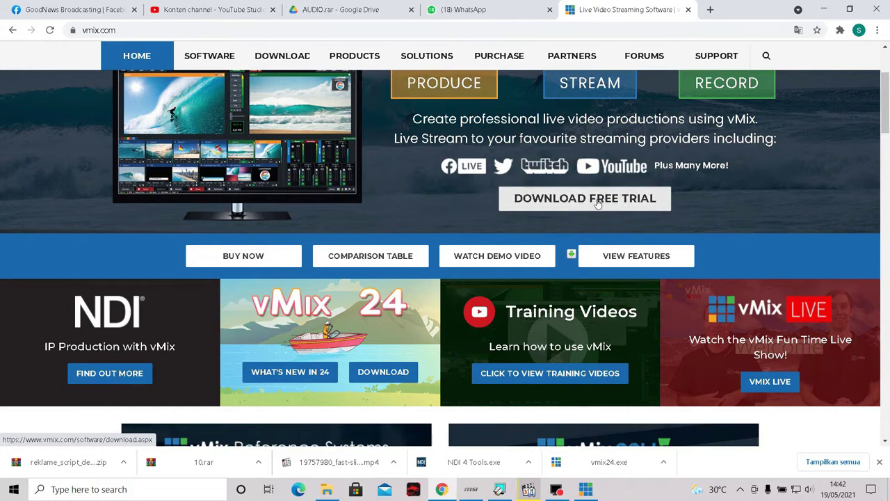
{"action": "left_click", "coordinate": [596, 202]}
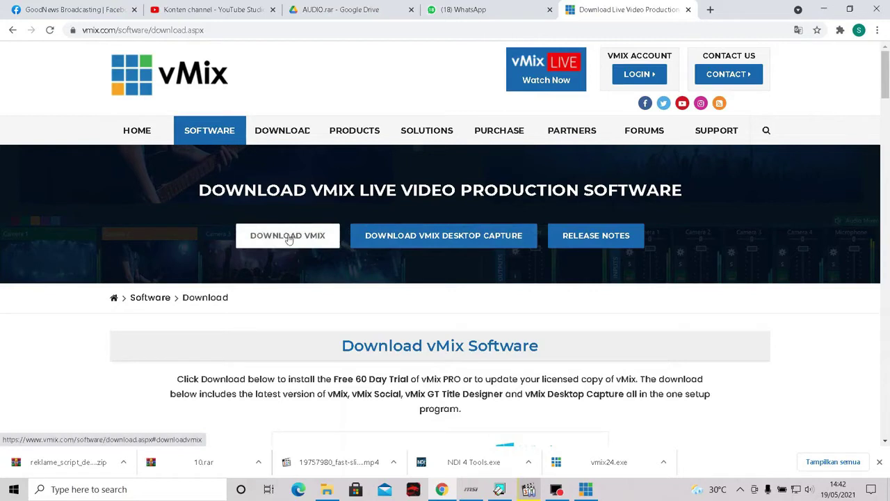
Step: Download the vMix 24 (24.0.0.58) Windows installer, vmix24.exe, from the Download vMix Software section
{"action": "left_click", "coordinate": [288, 237]}
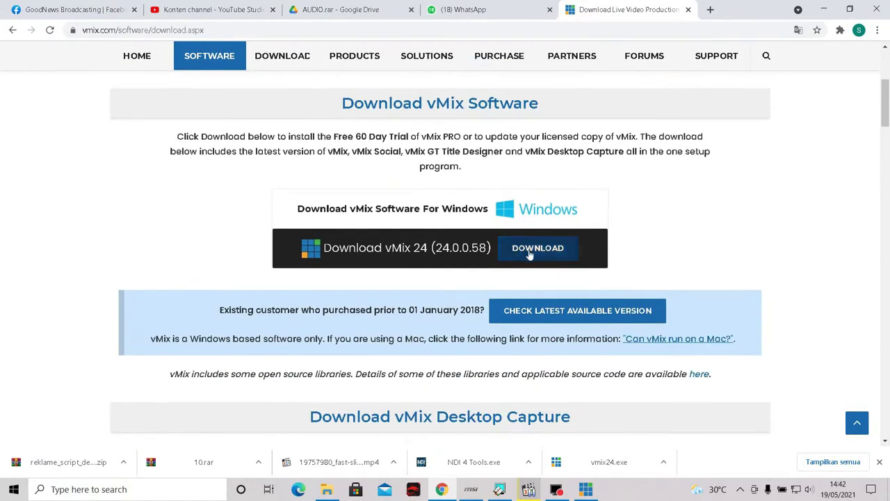
{"action": "left_click", "coordinate": [530, 255]}
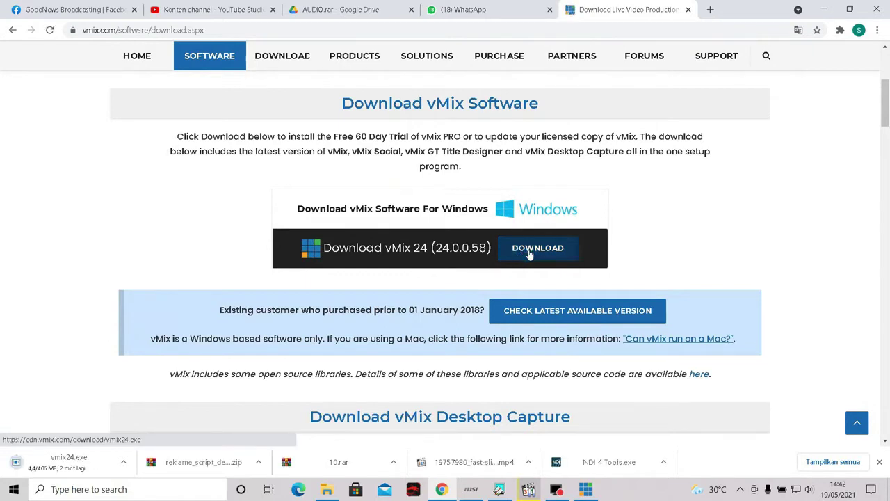
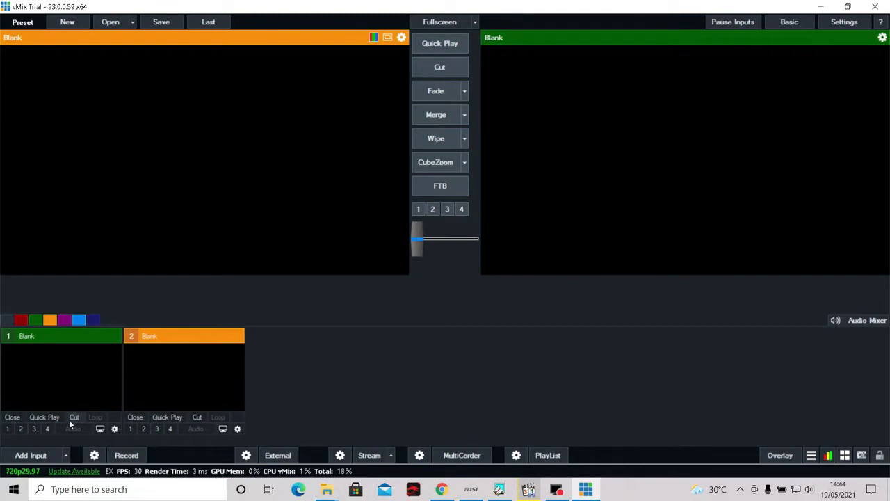
Step: Add an Audio Input using the Microphone (JieLi BR17) device
{"action": "left_click", "coordinate": [40, 456]}
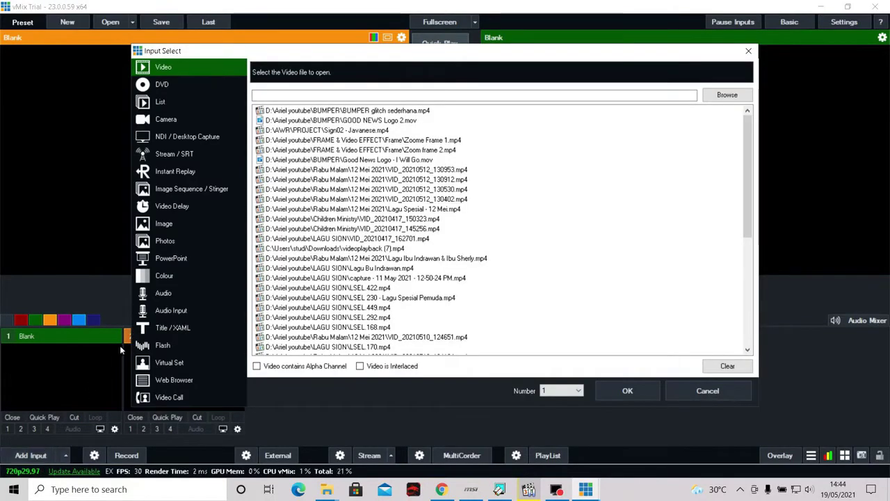
{"action": "left_click", "coordinate": [184, 311]}
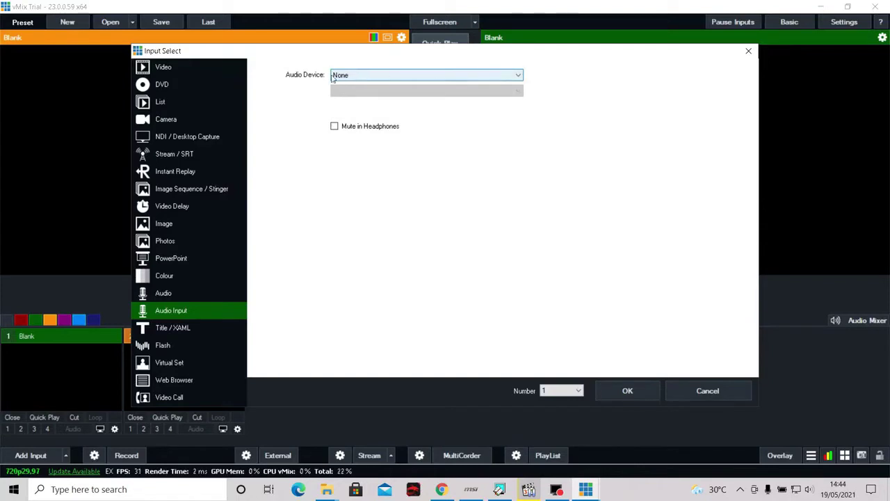
{"action": "left_click", "coordinate": [465, 77]}
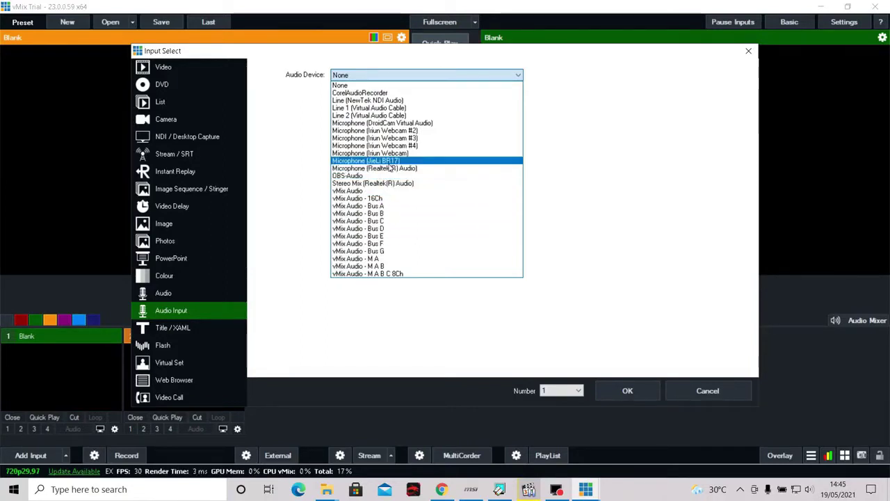
{"action": "left_click", "coordinate": [394, 162]}
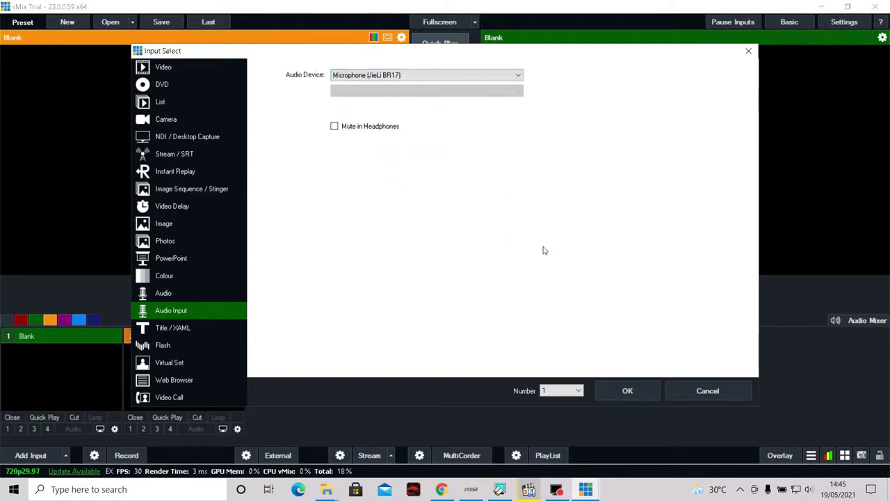
{"action": "left_click", "coordinate": [627, 390]}
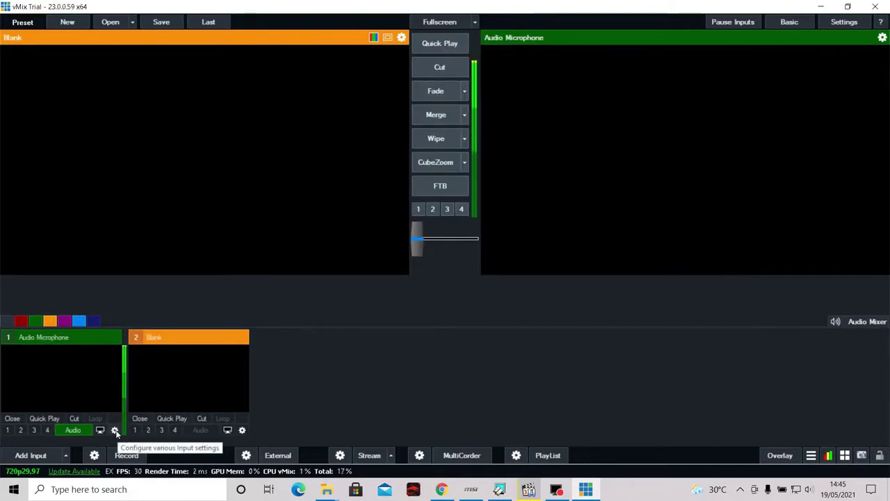
Step: Add the BC Gain 3 VST3 (Stereo) plugin in the Audio Microphone input's audio settings
{"action": "left_click", "coordinate": [116, 431]}
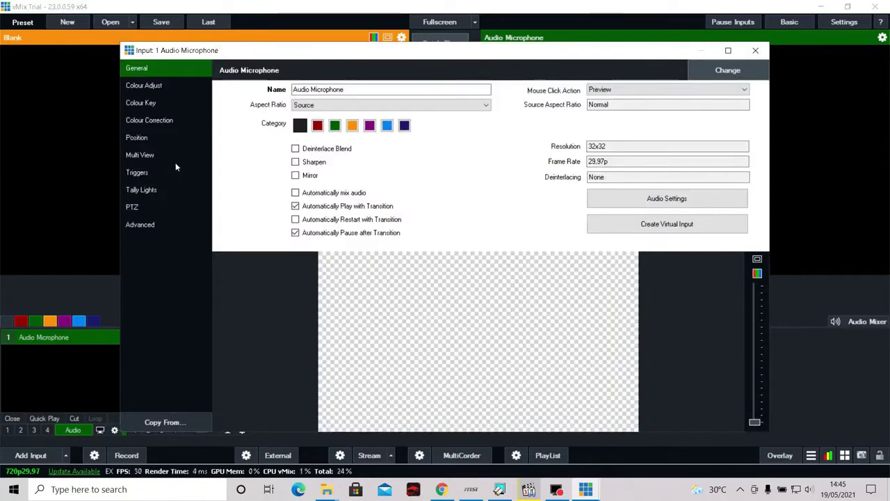
{"action": "left_click", "coordinate": [612, 201]}
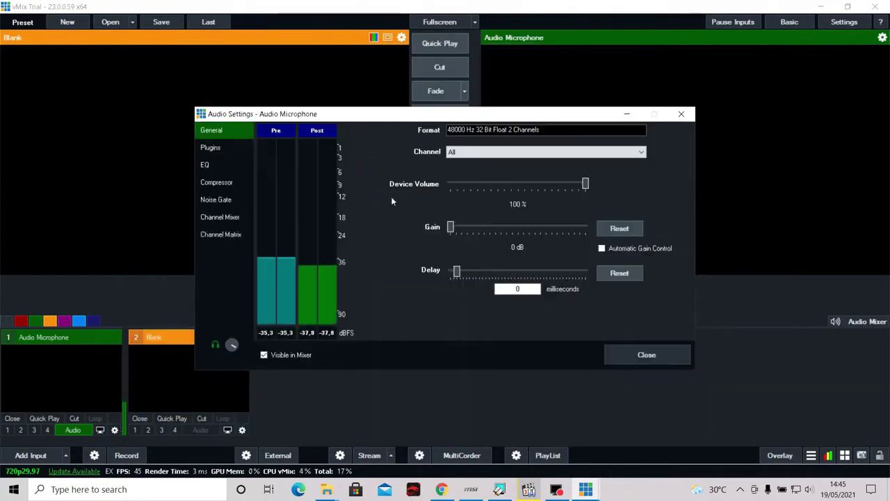
{"action": "left_click", "coordinate": [219, 168]}
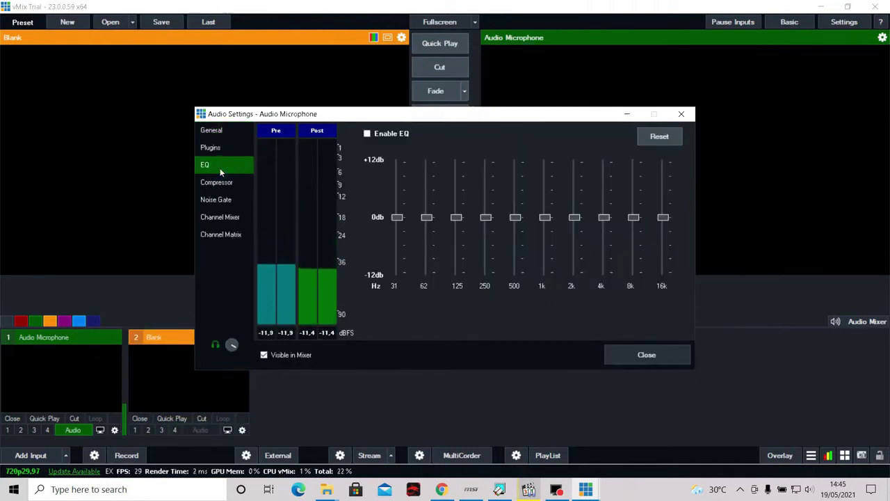
{"action": "left_click", "coordinate": [221, 148]}
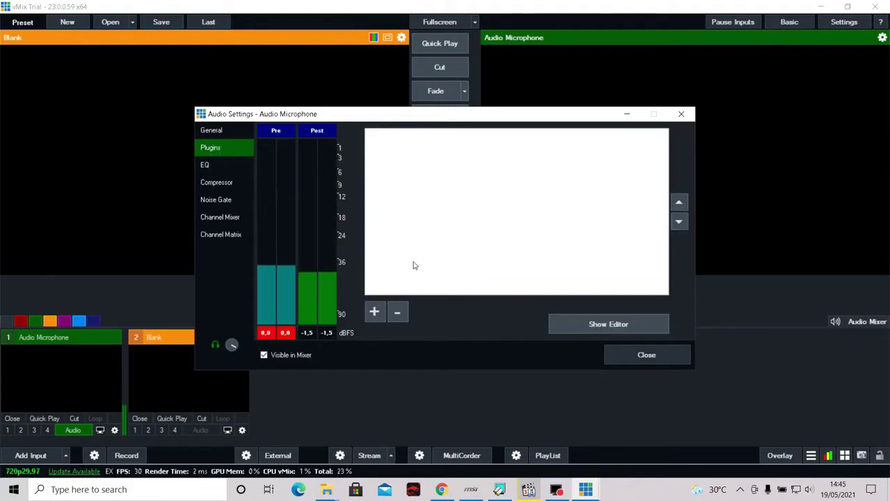
{"action": "left_click", "coordinate": [375, 313]}
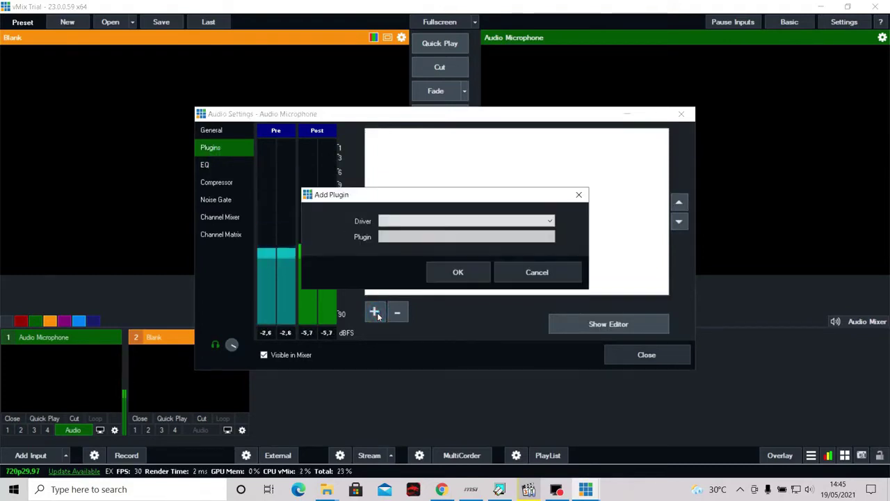
{"action": "left_click", "coordinate": [542, 222]}
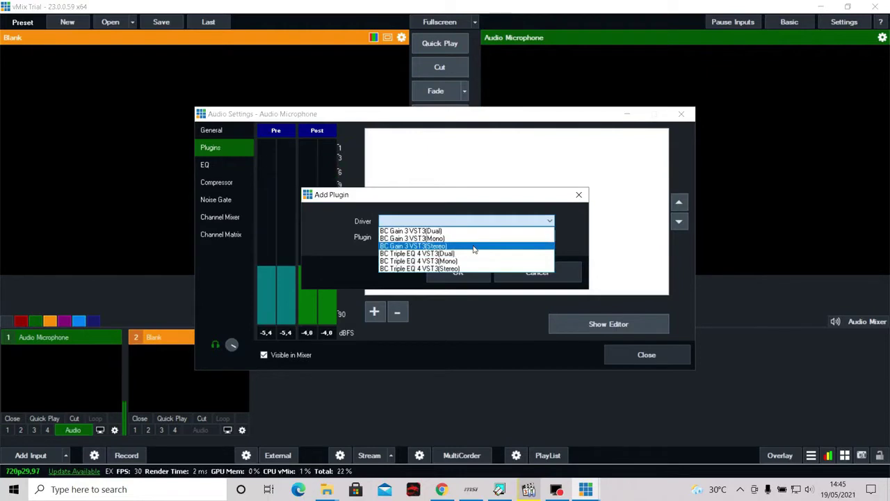
{"action": "left_click", "coordinate": [472, 247]}
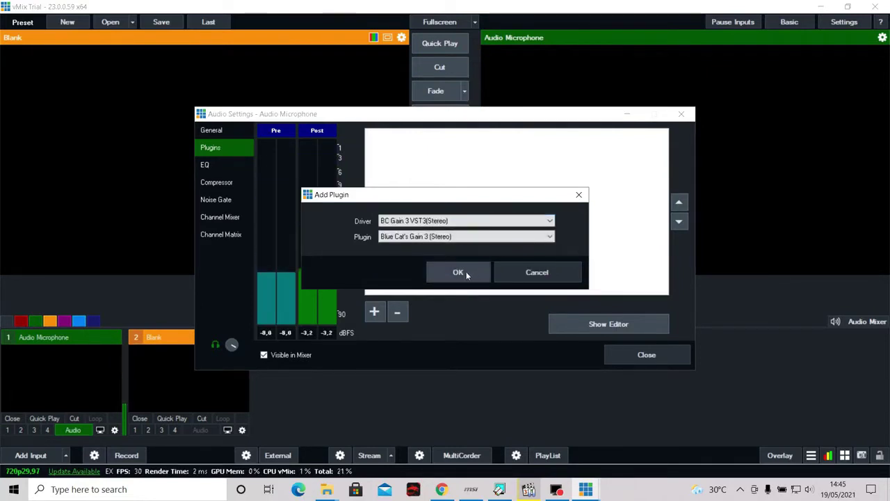
{"action": "left_click", "coordinate": [462, 272]}
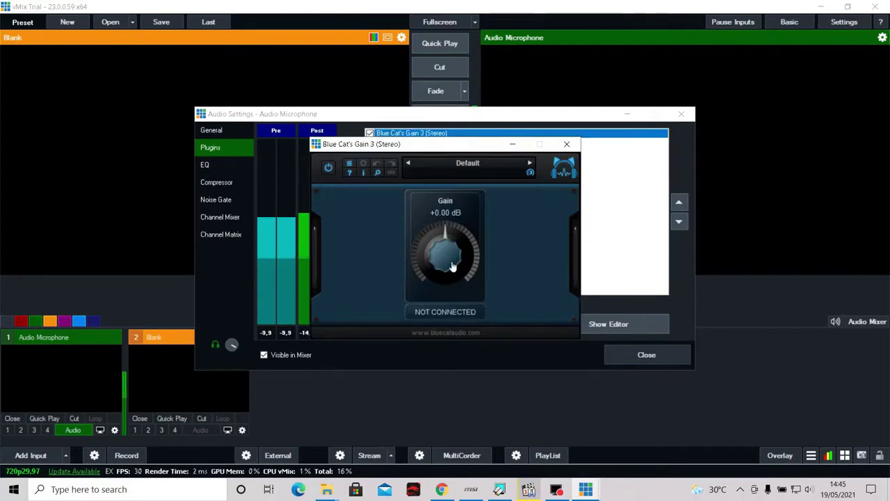
Step: Raise the plugin's gain to +3 dB and close the plugin editor and audio settings
{"action": "scroll", "coordinate": [452, 266], "scroll_direction": "up", "scroll_amount": 3}
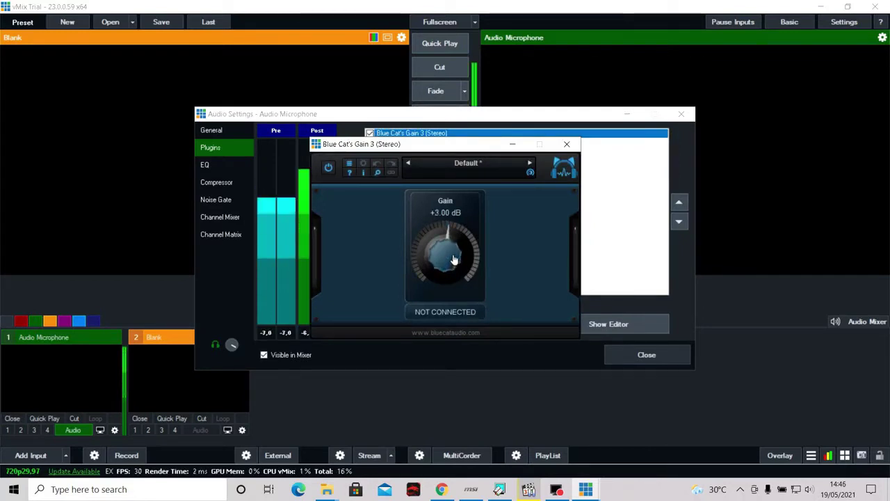
{"action": "left_click", "coordinate": [567, 145]}
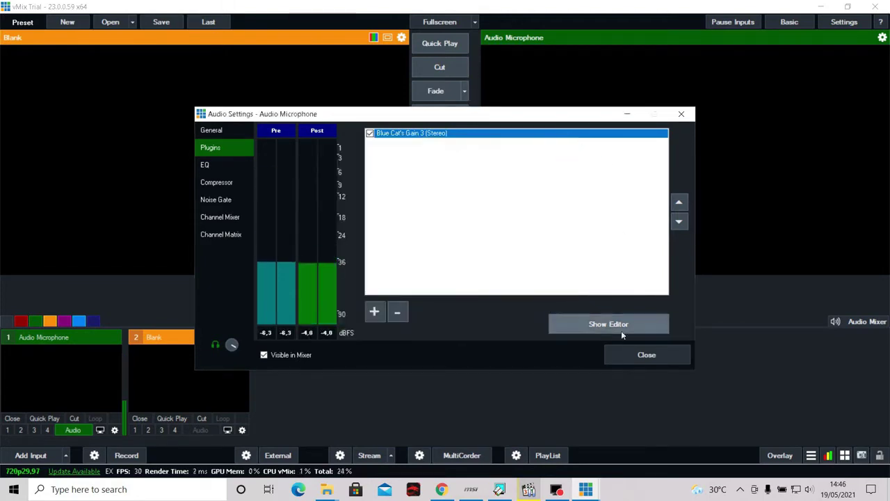
{"action": "left_click", "coordinate": [632, 356]}
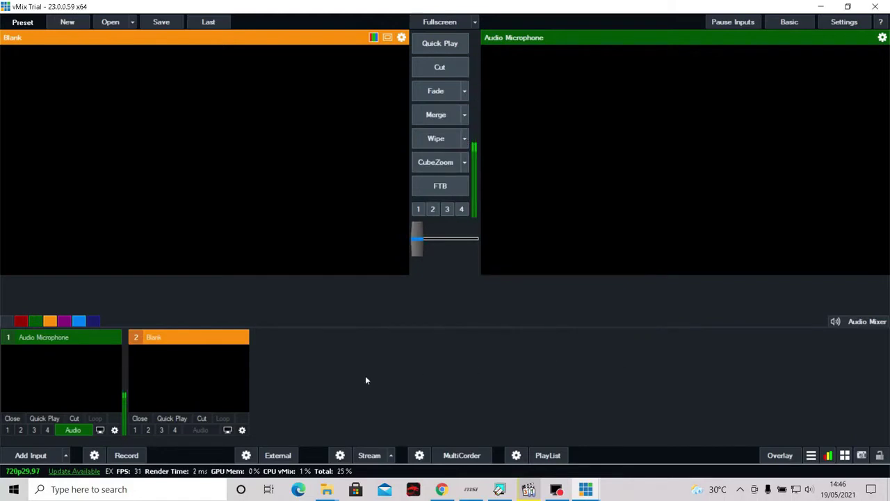
Step: Cut the microphone EQ's 31 Hz band to -12 dB and 62 Hz to about -3.8 dB, then enable EQ
{"action": "left_click", "coordinate": [115, 431]}
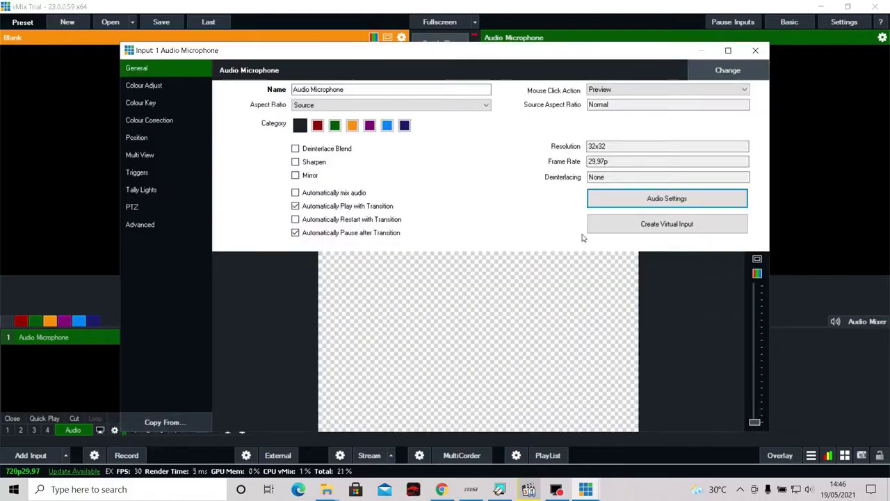
{"action": "left_click", "coordinate": [631, 202]}
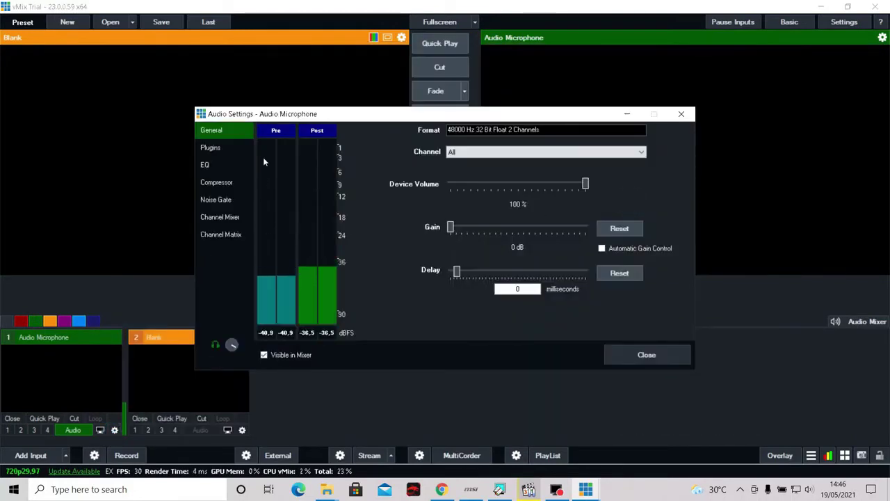
{"action": "left_click", "coordinate": [223, 167]}
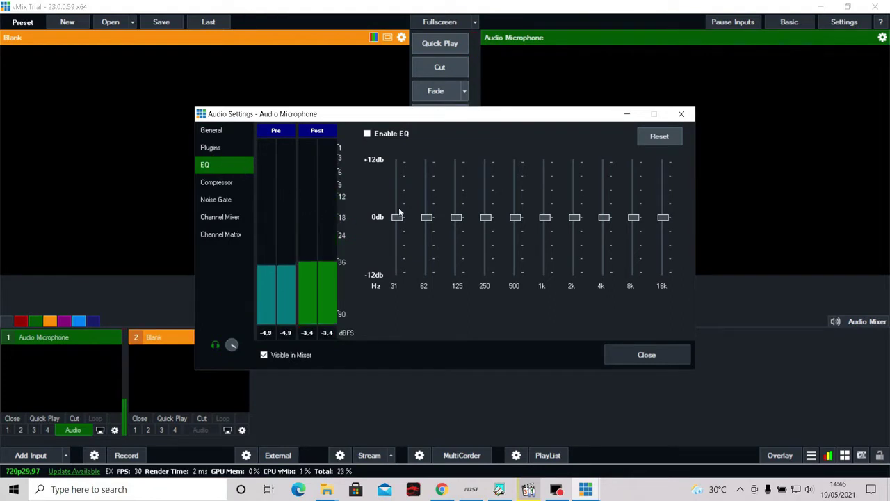
{"action": "left_click_drag", "start_coordinate": [398, 218], "coordinate": [395, 280]}
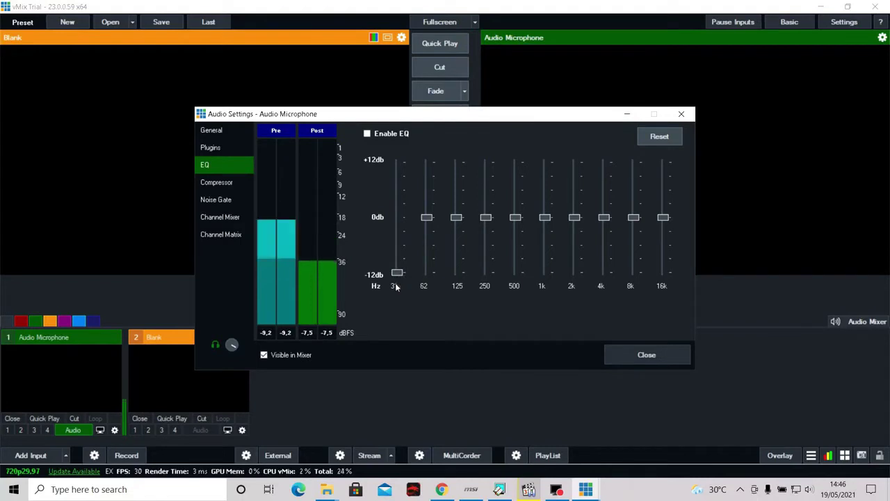
{"action": "left_click_drag", "start_coordinate": [428, 221], "coordinate": [427, 231]}
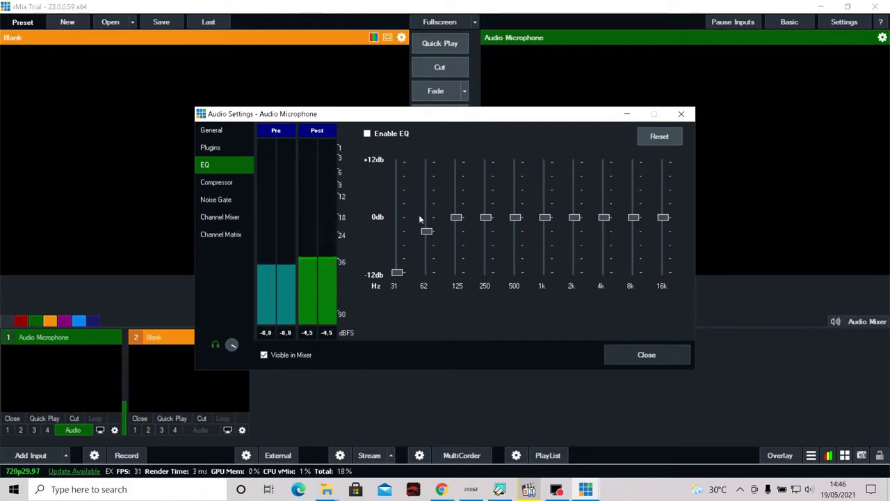
{"action": "left_click", "coordinate": [367, 135]}
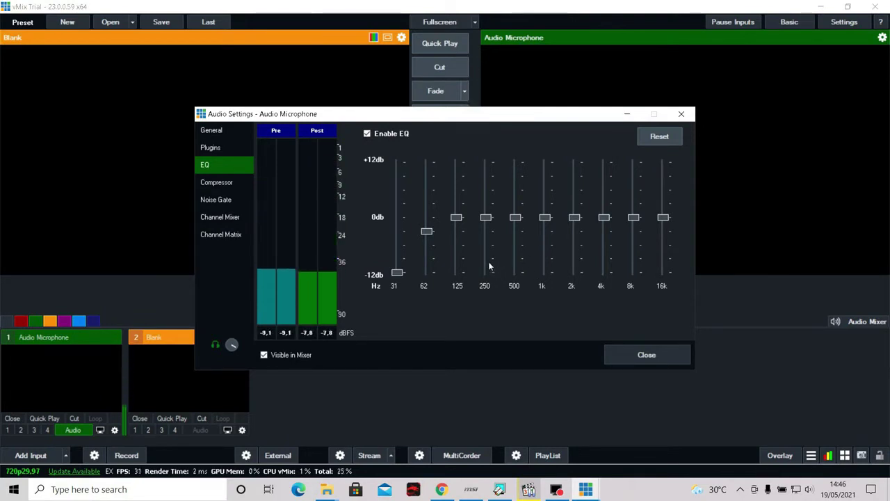
Step: Tweak the EQ: 250 Hz about -3, 62 Hz -3.4, 4k about -5, 1k +1.2, 2k about +1 dB
{"action": "left_click_drag", "start_coordinate": [487, 220], "coordinate": [487, 233]}
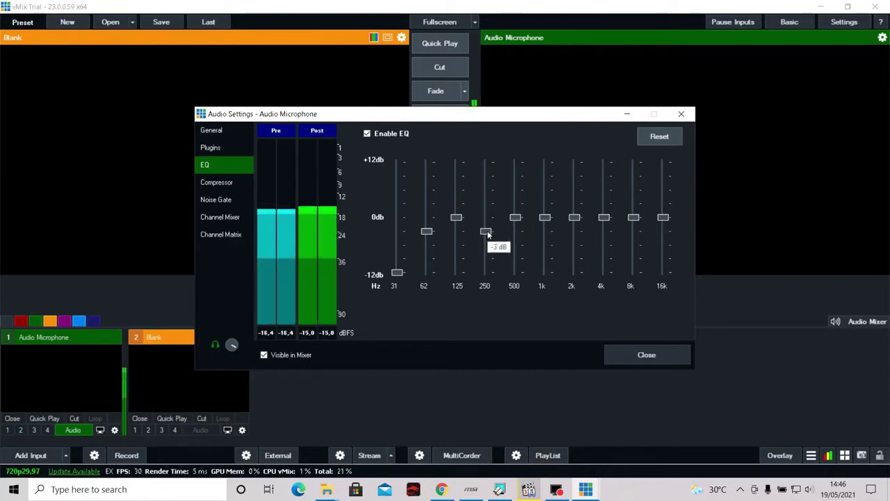
{"action": "left_click", "coordinate": [426, 232]}
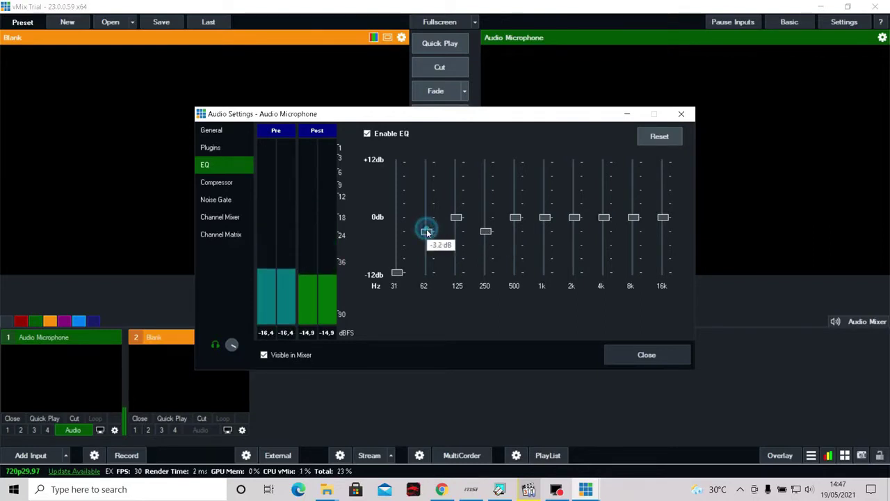
{"action": "left_click_drag", "start_coordinate": [426, 232], "coordinate": [427, 234]}
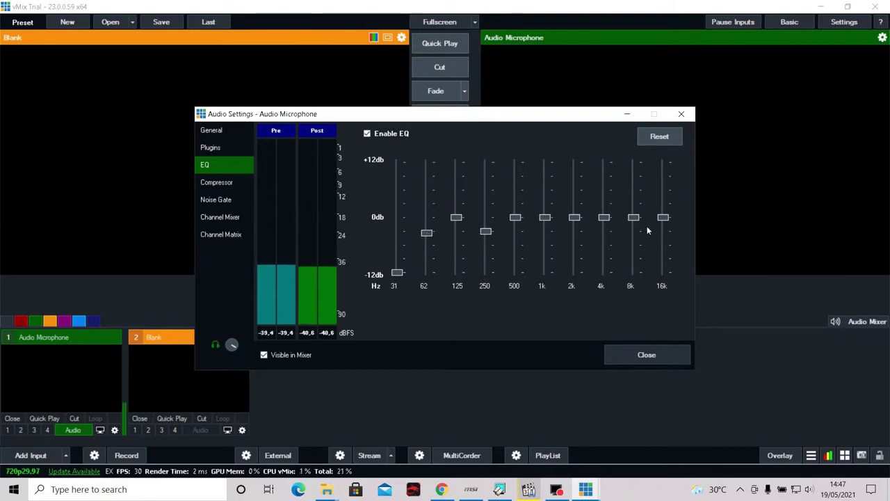
{"action": "left_click_drag", "start_coordinate": [603, 220], "coordinate": [662, 209]}
{"action": "left_click_drag", "start_coordinate": [543, 217], "coordinate": [549, 217]}
{"action": "left_click", "coordinate": [573, 217]}
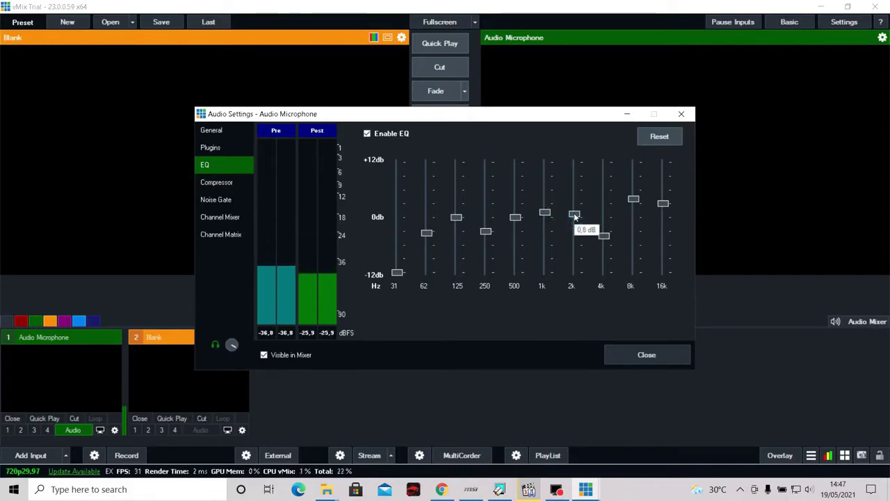
{"action": "left_click_drag", "start_coordinate": [575, 215], "coordinate": [575, 216]}
{"action": "left_click", "coordinate": [646, 355]}
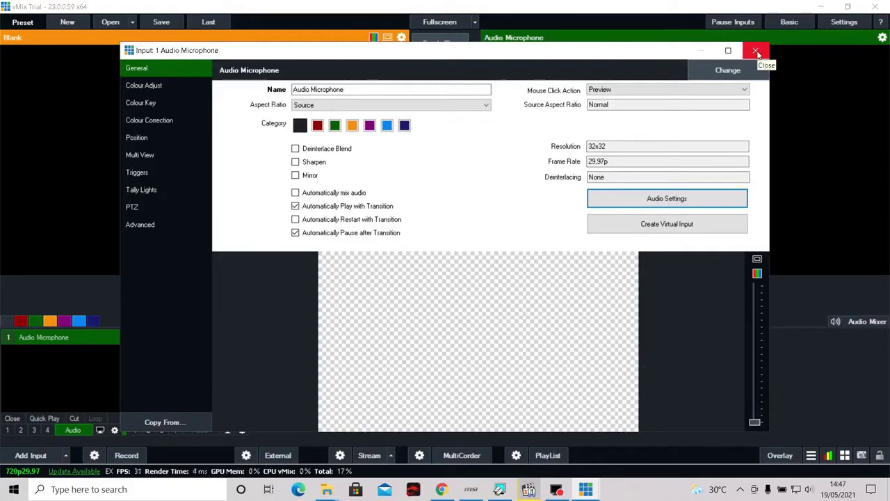
Step: Close the Input 1 Audio Microphone settings window
{"action": "left_click", "coordinate": [757, 51]}
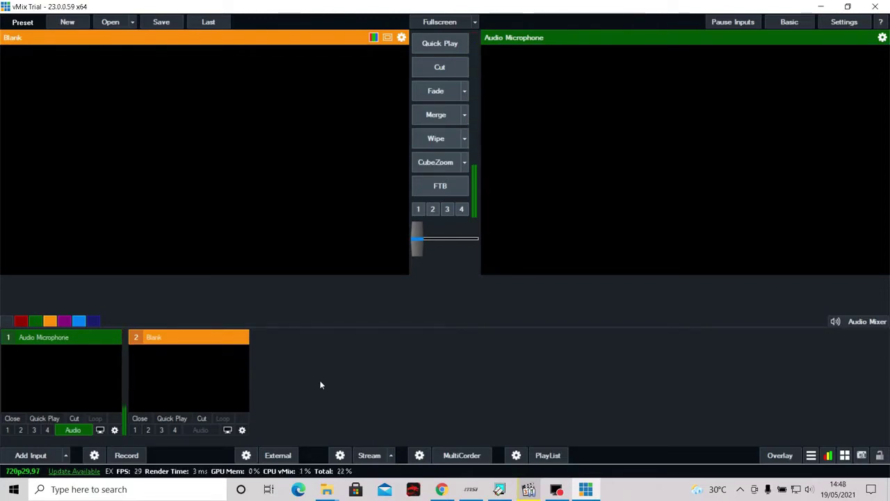
Step: Start a new Camera input and select HD Webcam as the camera device
{"action": "left_click", "coordinate": [31, 455]}
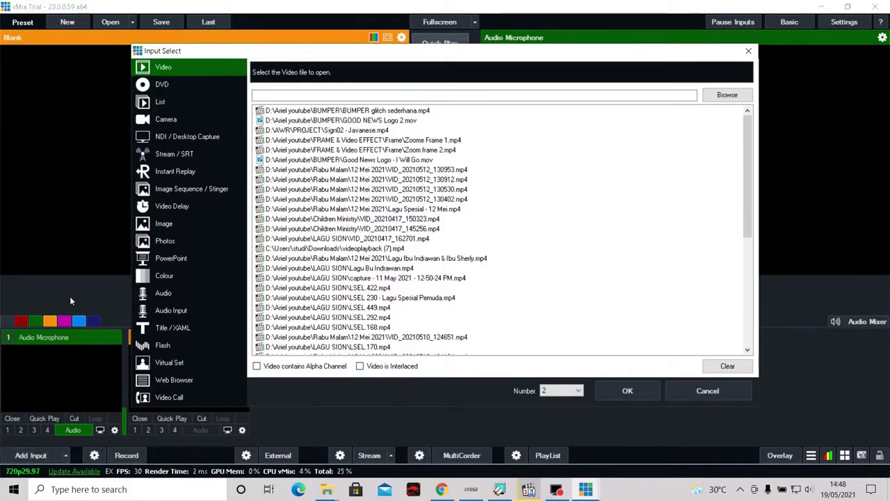
{"action": "left_click", "coordinate": [186, 124]}
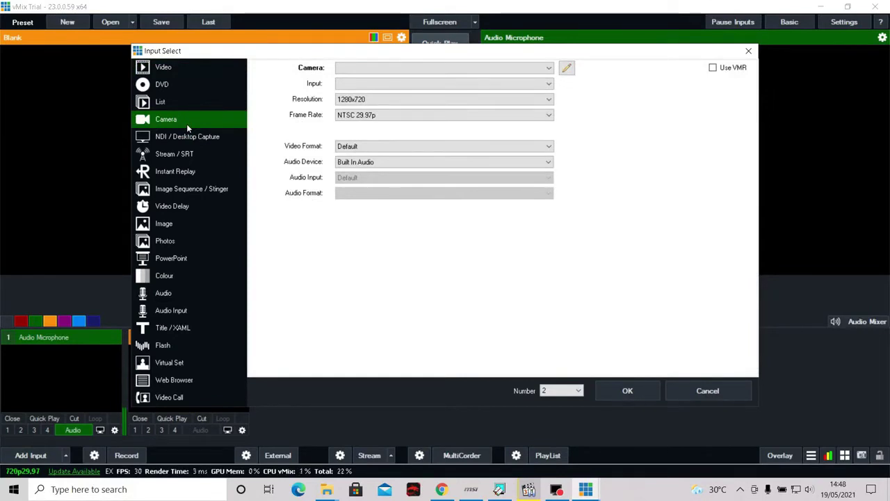
{"action": "left_click", "coordinate": [479, 67]}
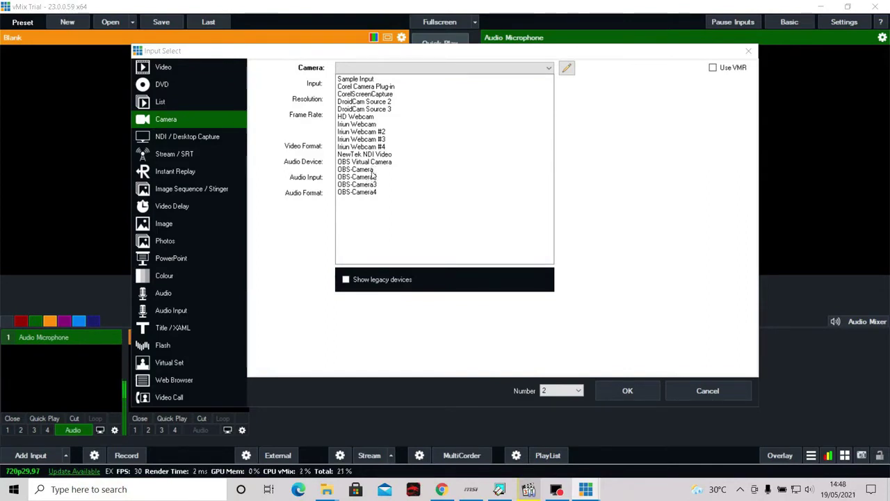
{"action": "left_click", "coordinate": [372, 116]}
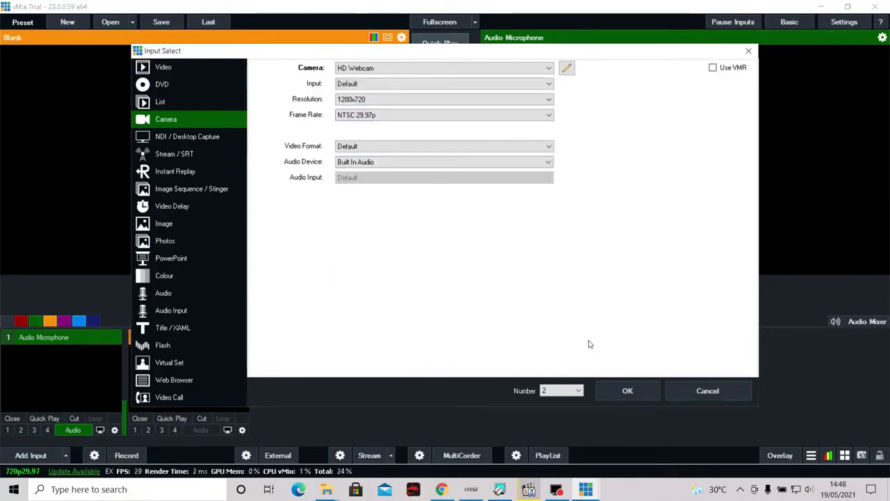
{"action": "left_click", "coordinate": [550, 83]}
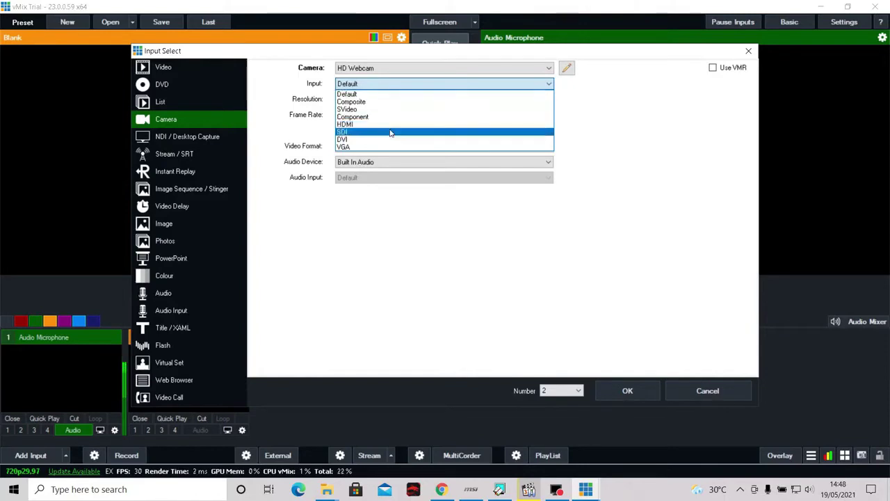
{"action": "left_click", "coordinate": [628, 125]}
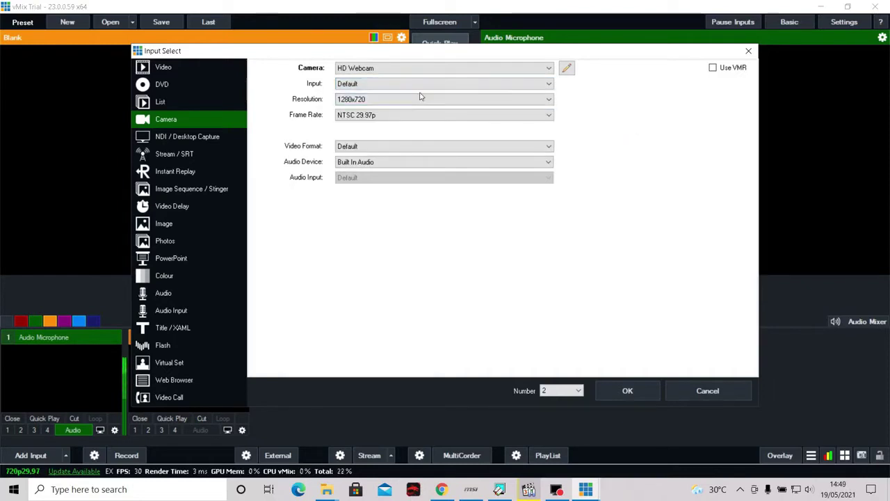
{"action": "left_click", "coordinate": [547, 102]}
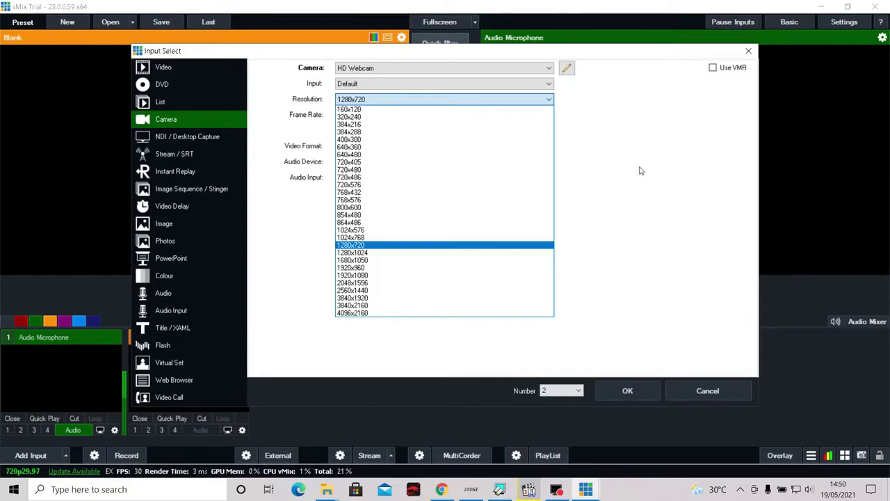
{"action": "left_click", "coordinate": [638, 167]}
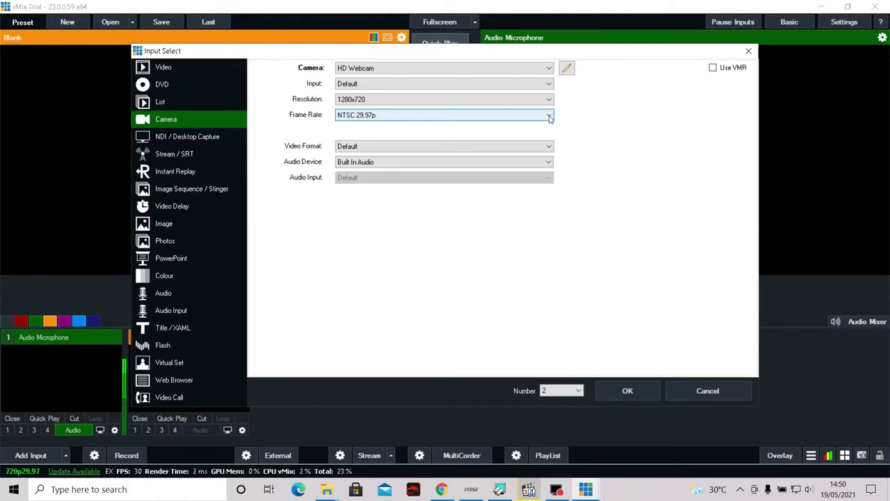
{"action": "left_click", "coordinate": [548, 117]}
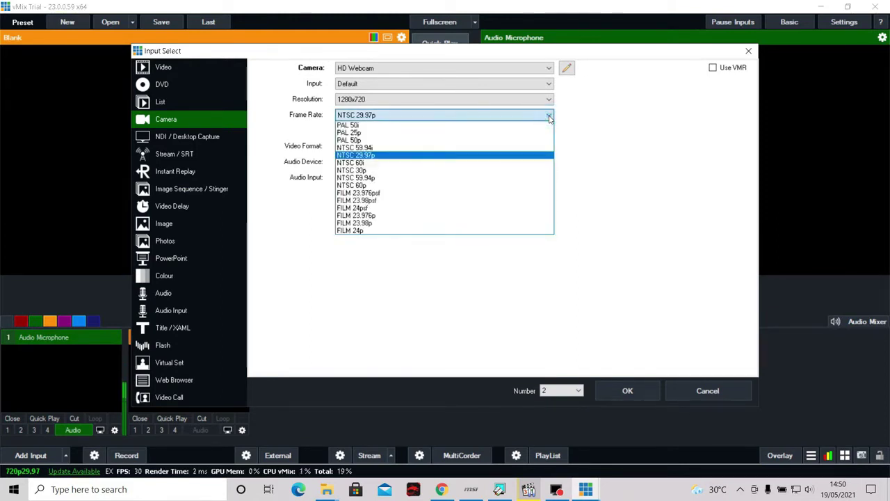
{"action": "left_click", "coordinate": [645, 126]}
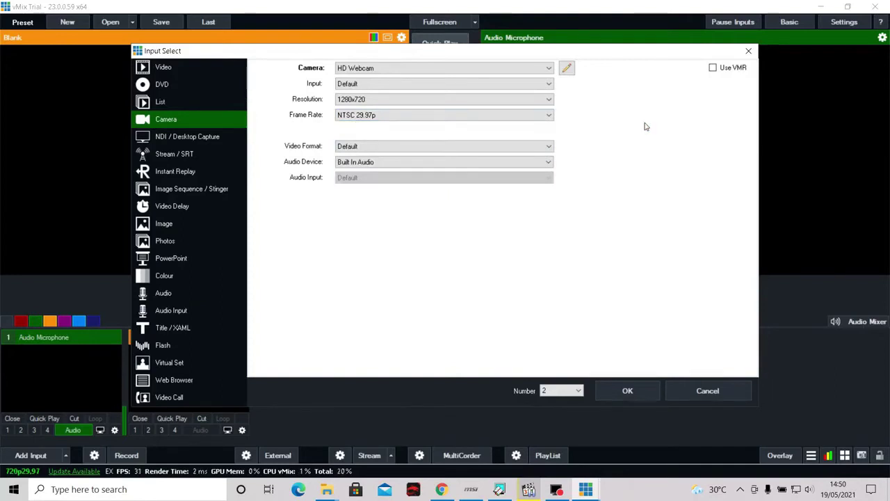
{"action": "left_click", "coordinate": [550, 146]}
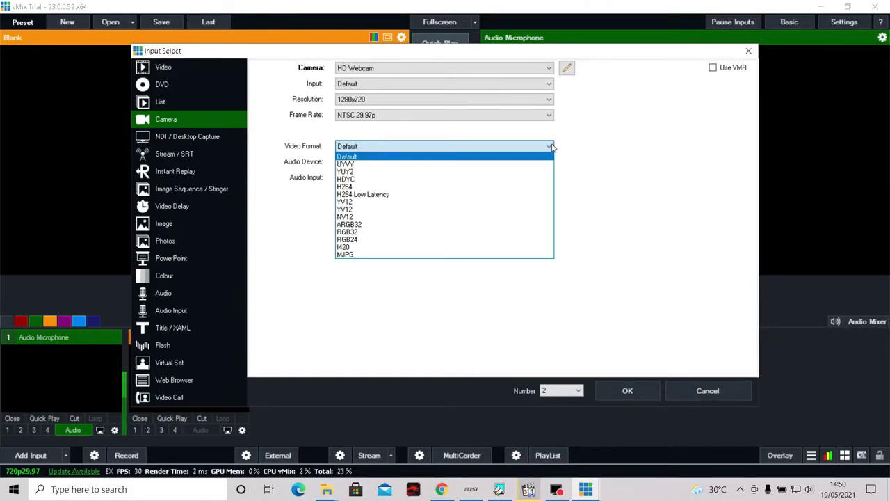
{"action": "left_click", "coordinate": [632, 137]}
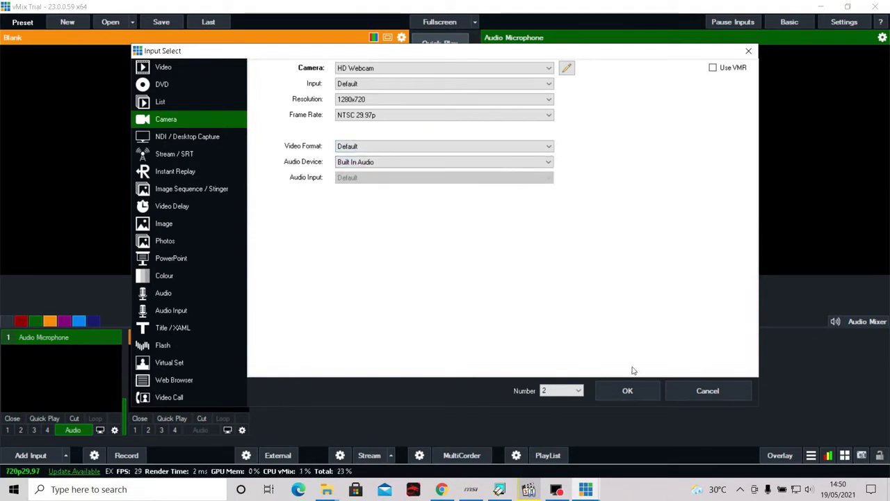
Step: Confirm the Input Select dialog to add the HD Webcam as input 2
{"action": "left_click", "coordinate": [628, 391]}
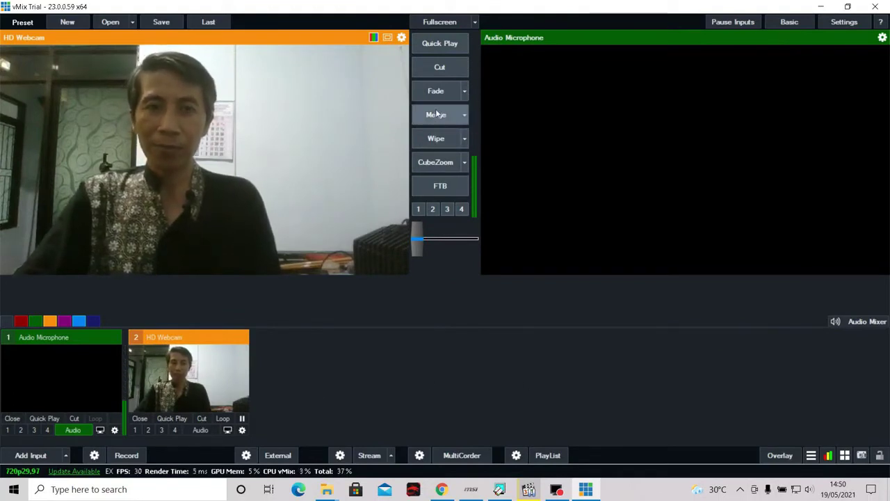
Step: Start recording to capture.mp4 and Merge the HD Webcam onto the live output
{"action": "left_click", "coordinate": [126, 454]}
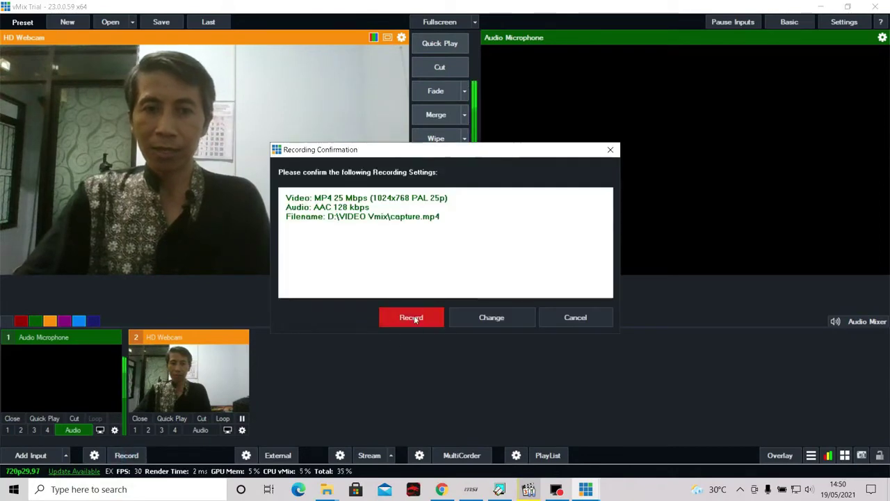
{"action": "left_click", "coordinate": [414, 315]}
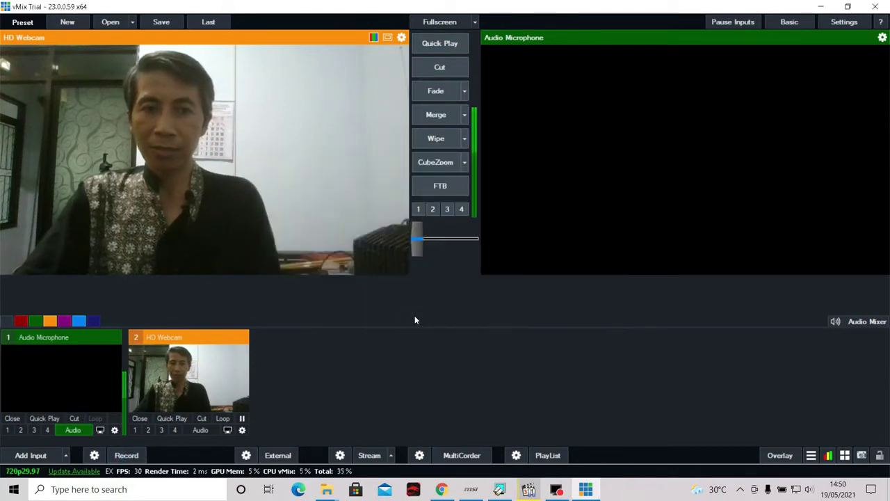
{"action": "left_click", "coordinate": [438, 116]}
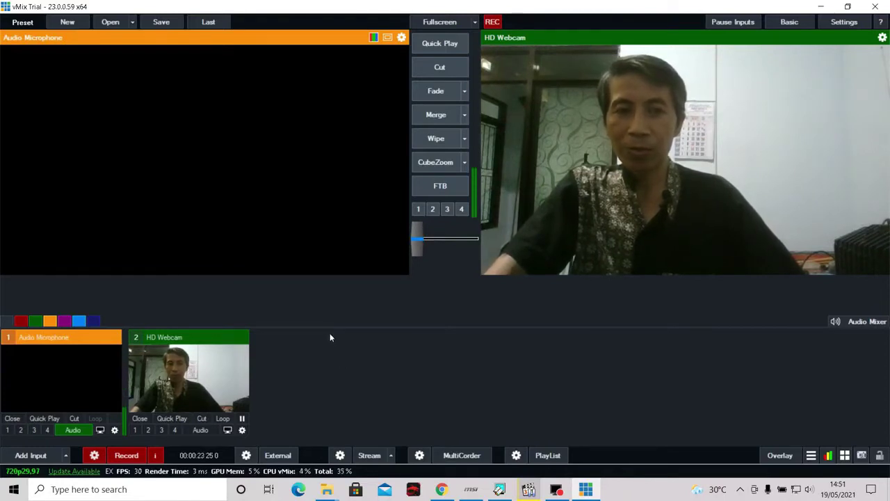
Step: Add GOOD NEWS Logo 2.mov from D:'s youtube projects BUMPER folder as a video input
{"action": "left_click", "coordinate": [14, 457]}
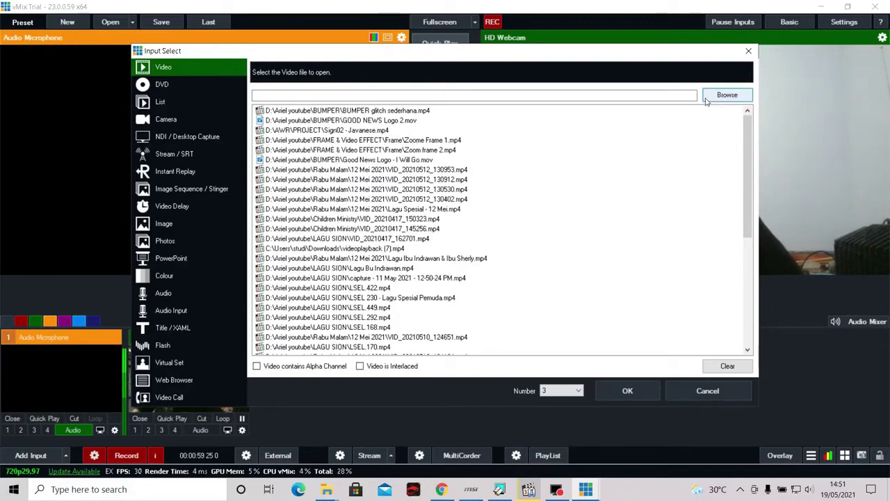
{"action": "left_click", "coordinate": [727, 95]}
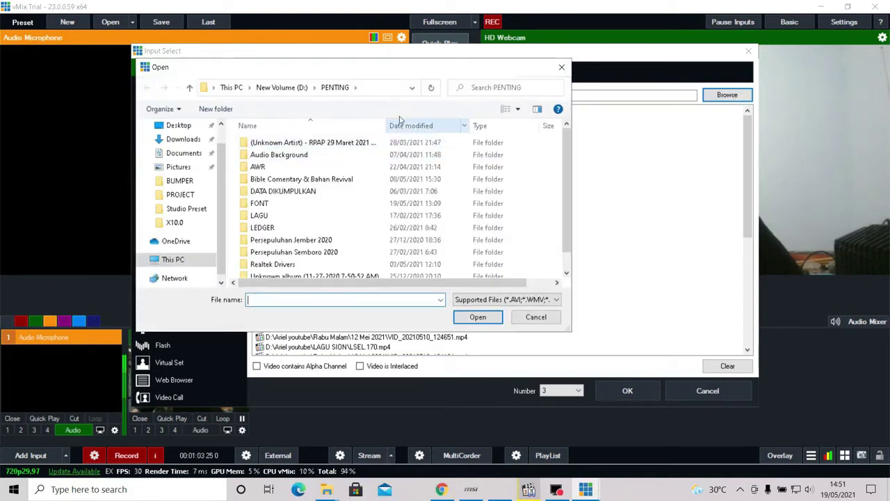
{"action": "left_click", "coordinate": [282, 92]}
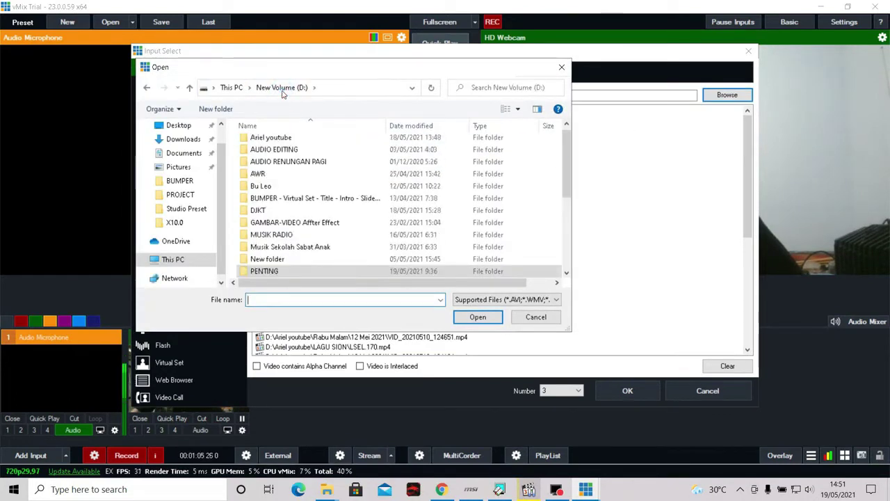
{"action": "double_click", "coordinate": [318, 137]}
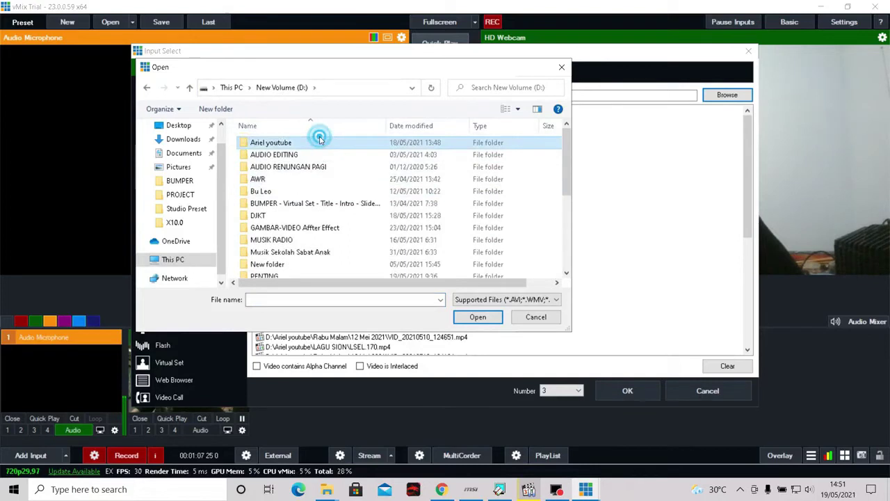
{"action": "double_click", "coordinate": [329, 179]}
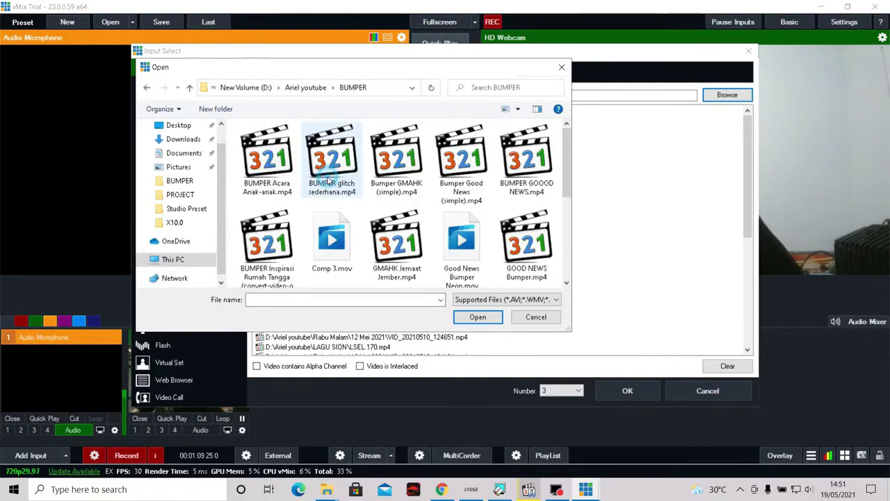
{"action": "left_click_drag", "start_coordinate": [568, 146], "coordinate": [564, 203]}
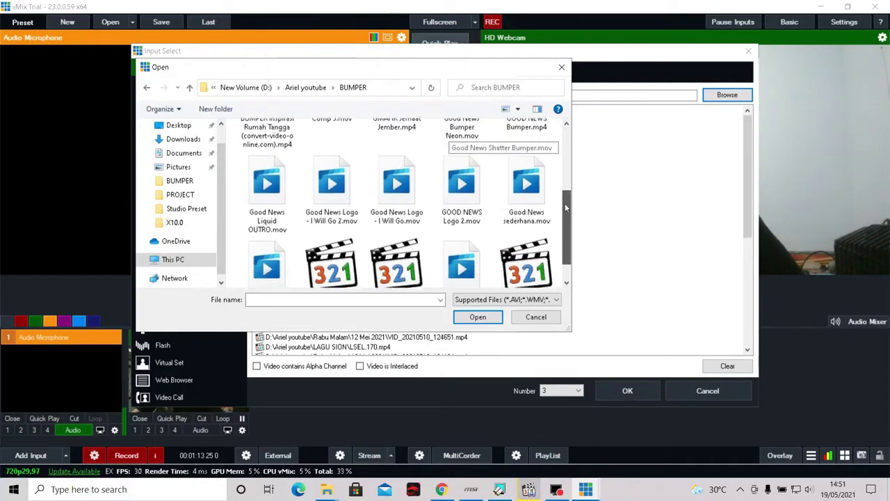
{"action": "left_click", "coordinate": [461, 178]}
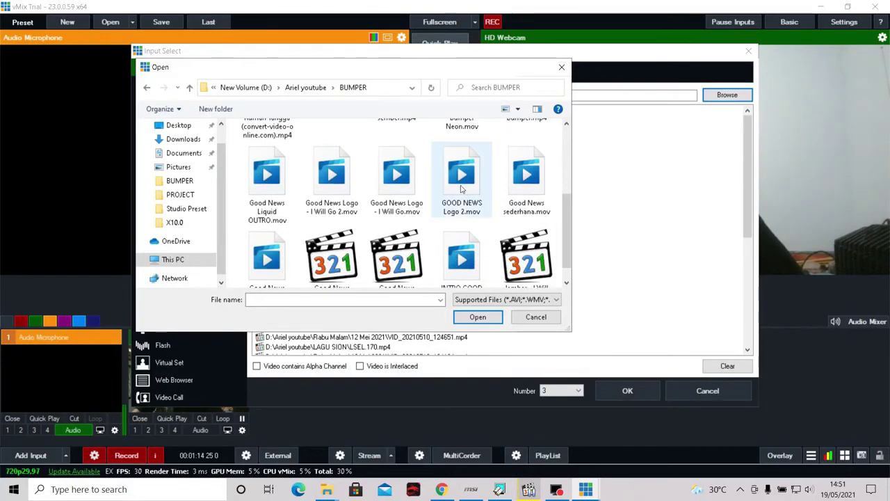
{"action": "left_click", "coordinate": [487, 321]}
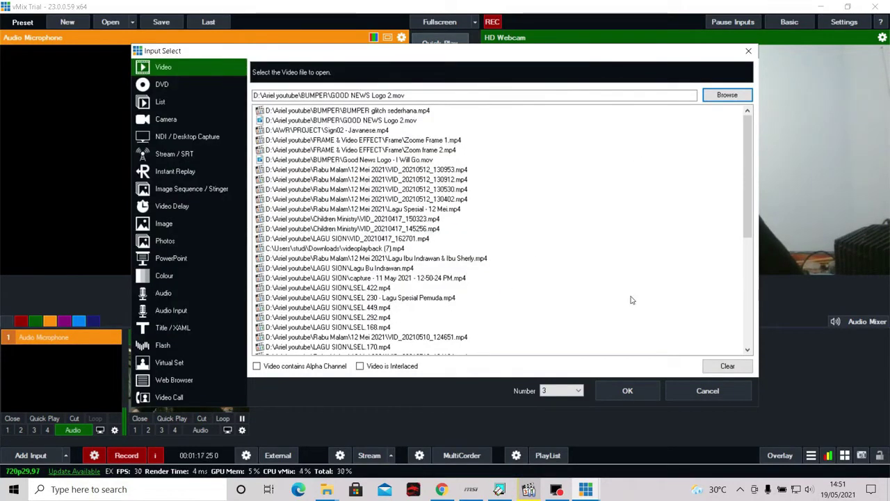
{"action": "left_click", "coordinate": [629, 386]}
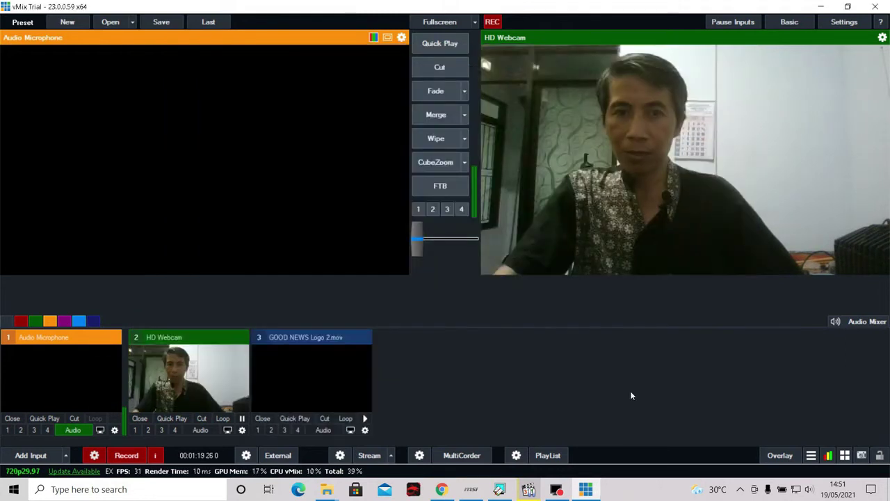
Step: Load the GOOD NEWS clip into Preview and play it with Loop turned on
{"action": "left_click", "coordinate": [366, 418]}
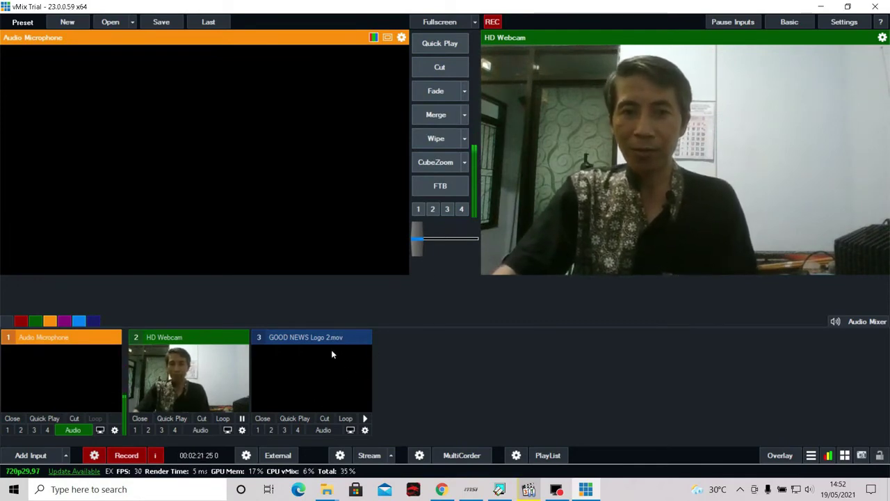
{"action": "left_click", "coordinate": [365, 419]}
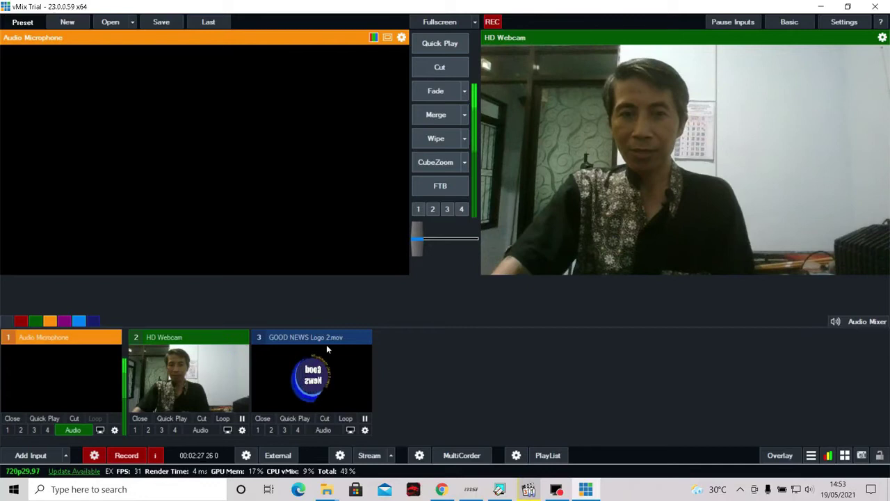
{"action": "left_click", "coordinate": [330, 384]}
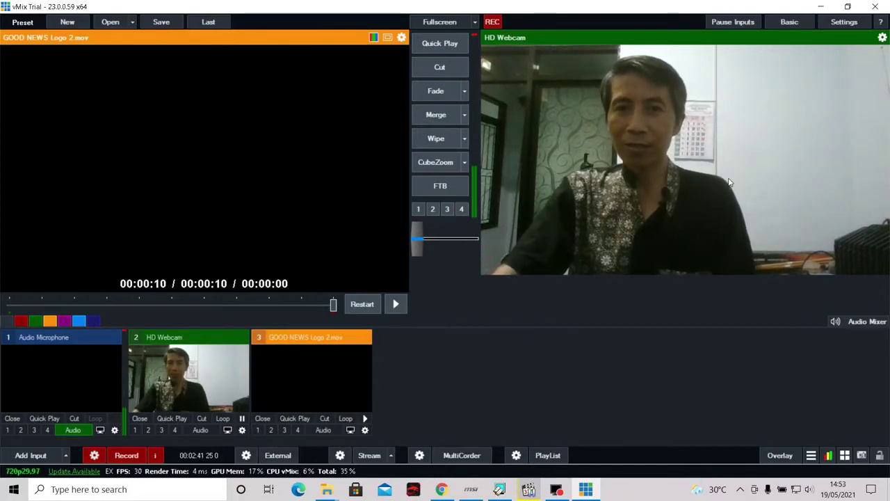
{"action": "left_click", "coordinate": [365, 419]}
{"action": "left_click", "coordinate": [345, 418]}
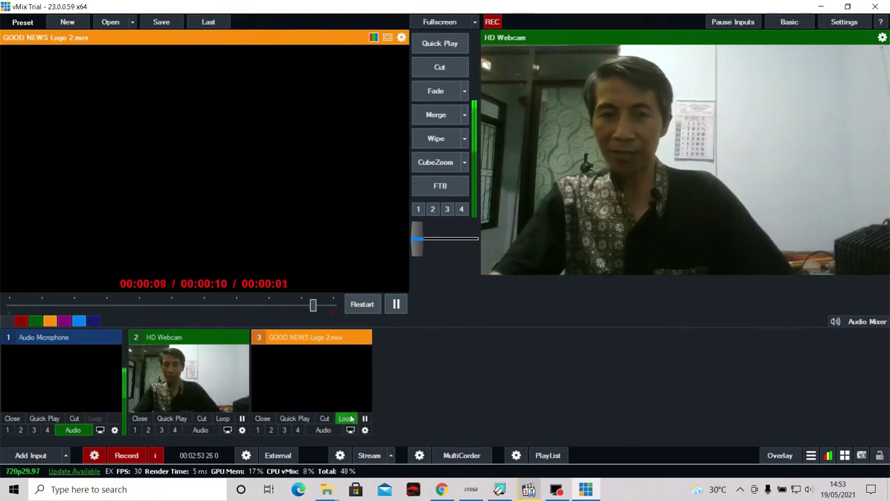
{"action": "left_click", "coordinate": [347, 416]}
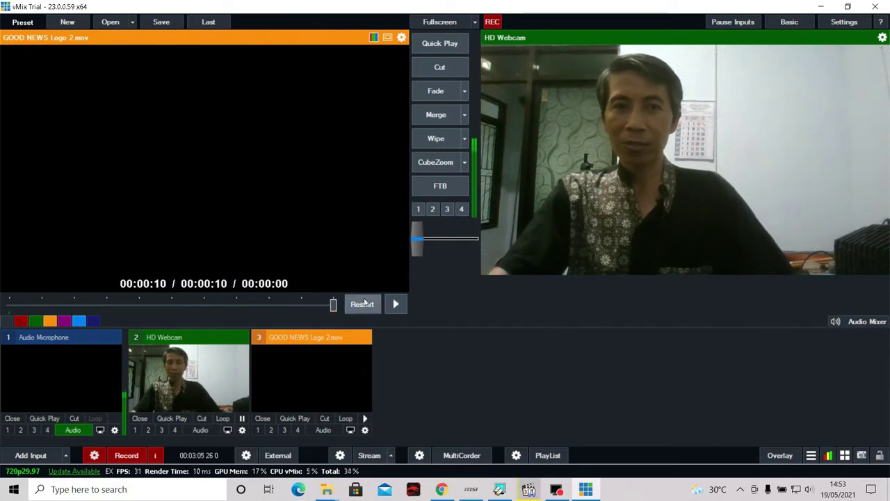
{"action": "left_click", "coordinate": [345, 418]}
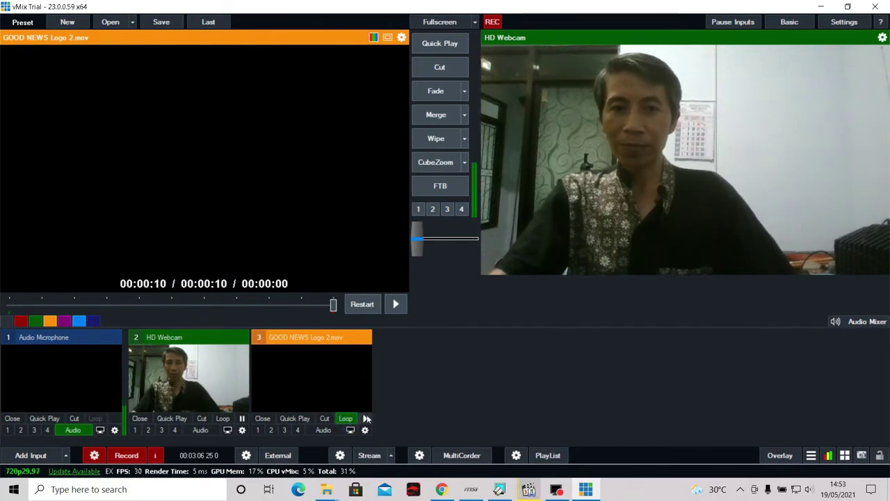
{"action": "left_click", "coordinate": [365, 419]}
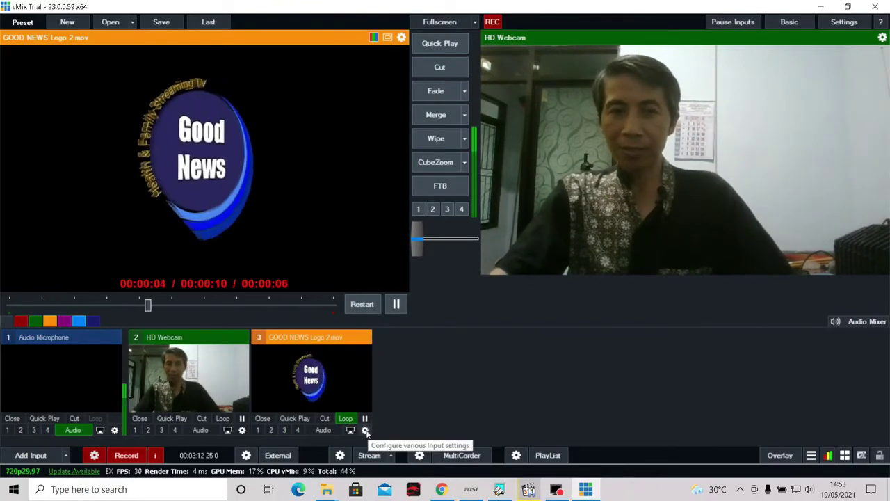
Step: Shrink the GOOD NEWS logo input to about 0.2 zoom in its Position settings
{"action": "left_click", "coordinate": [365, 430]}
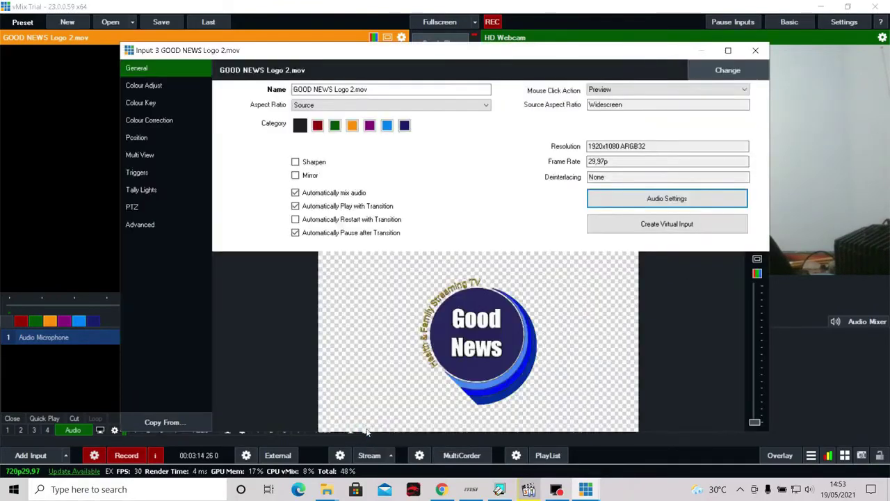
{"action": "left_click", "coordinate": [166, 138]}
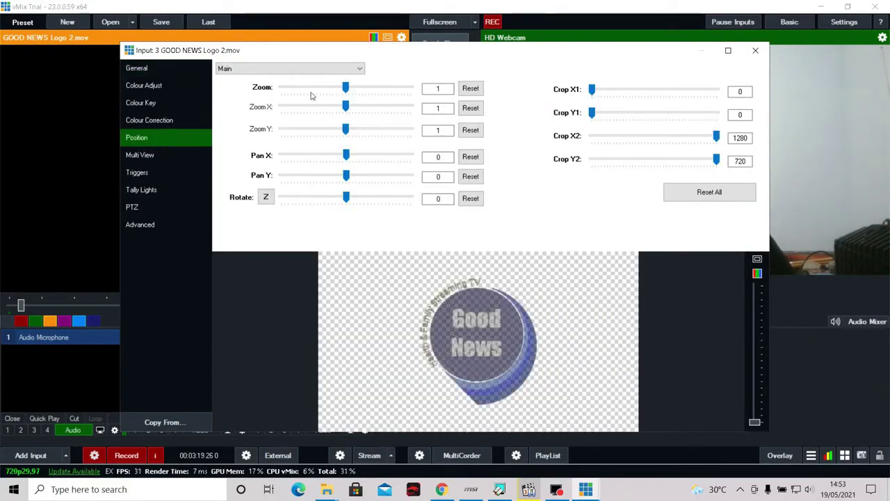
{"action": "left_click_drag", "start_coordinate": [346, 87], "coordinate": [295, 86]}
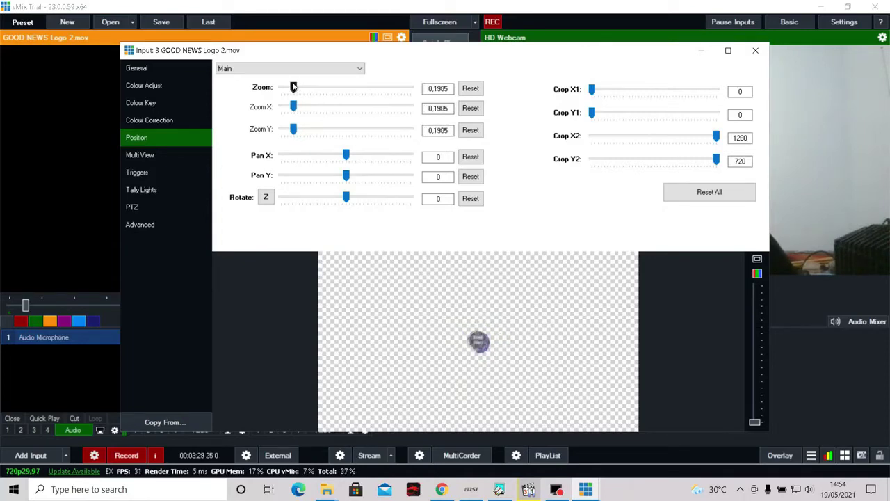
{"action": "left_click_drag", "start_coordinate": [293, 86], "coordinate": [294, 86]}
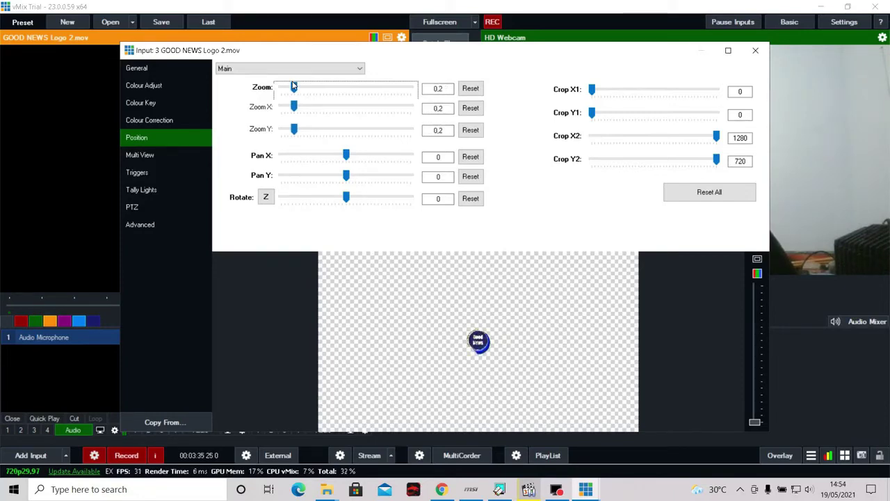
Step: Pan the logo to X 0.7 and Y 0.7, toward the upper right
{"action": "left_click_drag", "start_coordinate": [345, 153], "coordinate": [368, 152]}
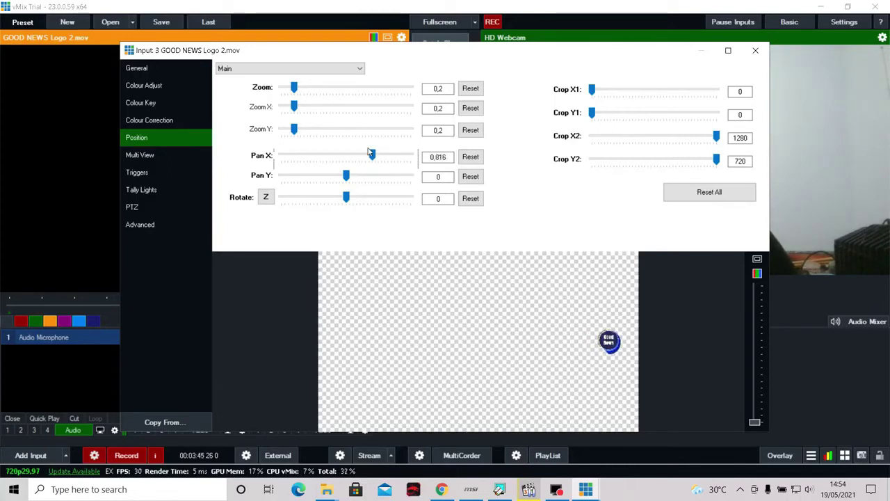
{"action": "left_click_drag", "start_coordinate": [370, 152], "coordinate": [370, 153]}
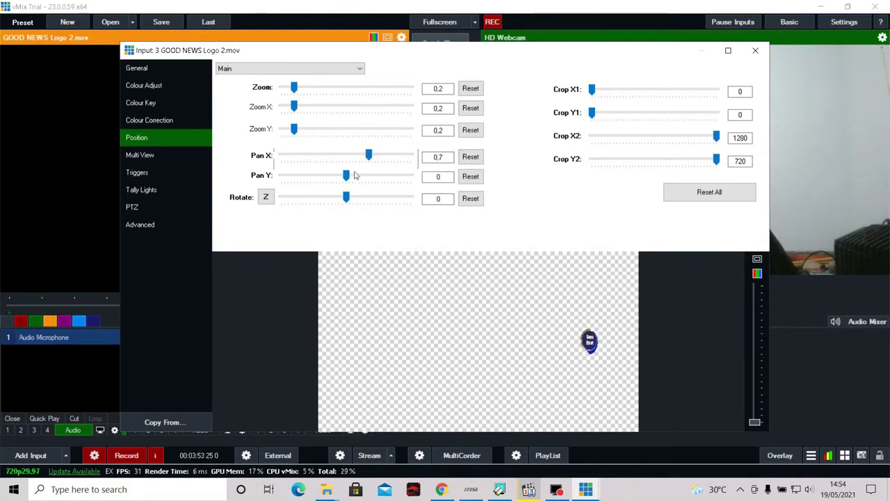
{"action": "left_click_drag", "start_coordinate": [349, 178], "coordinate": [355, 178]}
{"action": "left_click_drag", "start_coordinate": [362, 177], "coordinate": [369, 178]}
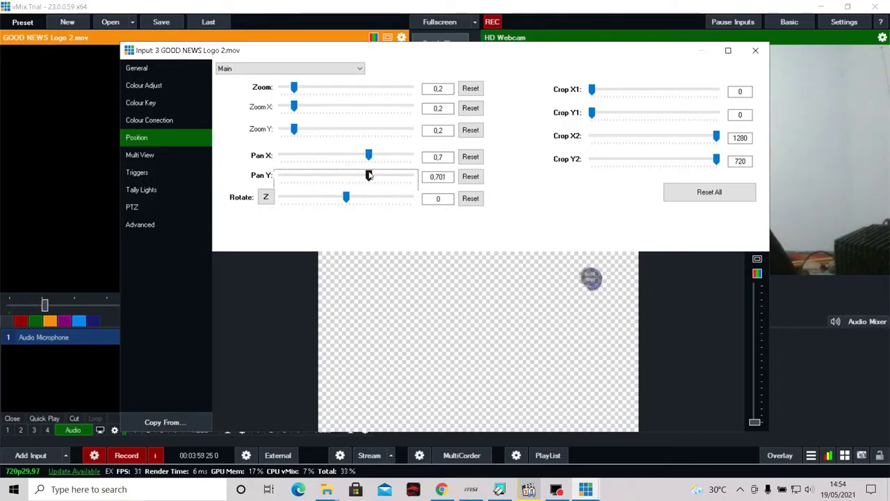
Step: Close the Position settings and show the GOOD NEWS logo as overlay 1 on the output
{"action": "left_click", "coordinate": [755, 50]}
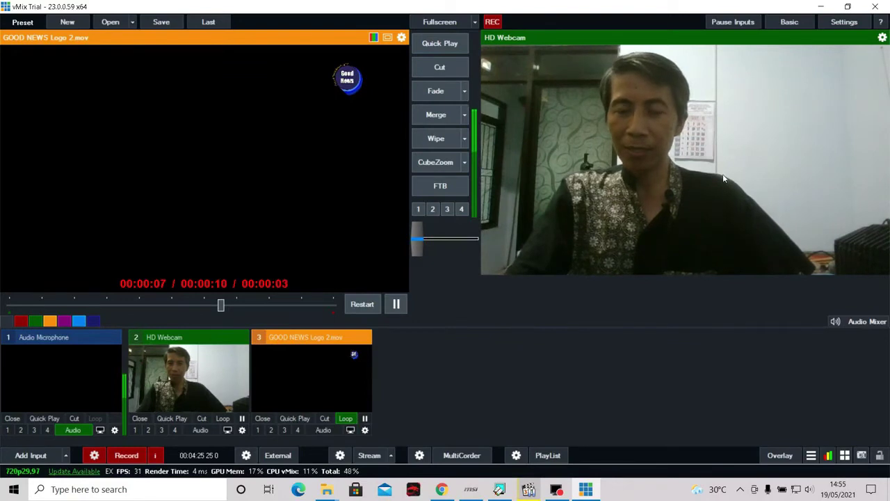
{"action": "left_click", "coordinate": [259, 429]}
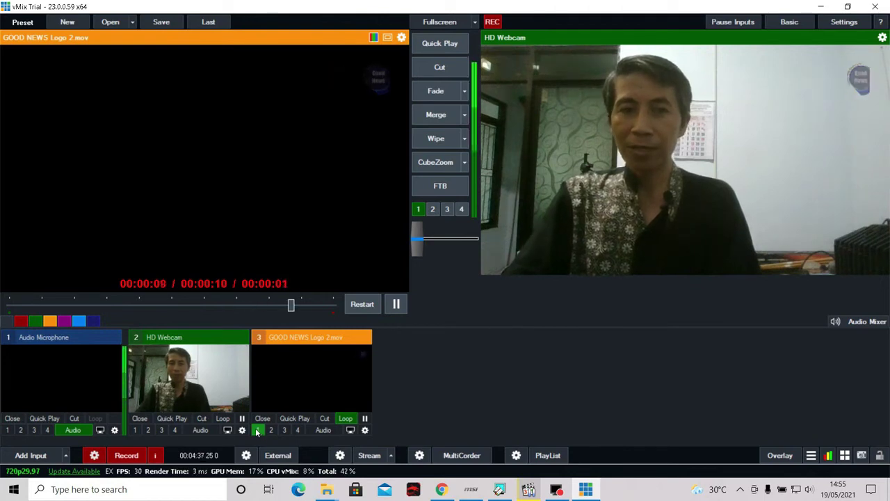
Step: Add the Title 18- Slippery Dip Blue title template as new input 4
{"action": "left_click", "coordinate": [28, 456]}
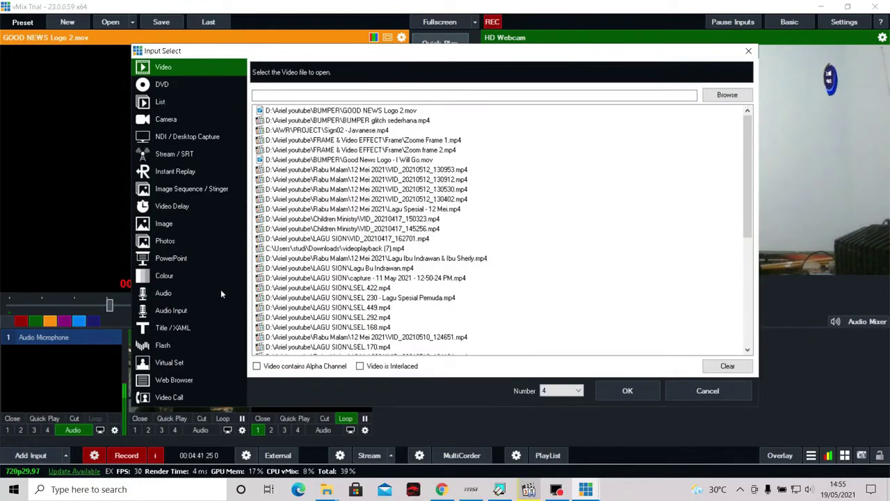
{"action": "left_click", "coordinate": [191, 329]}
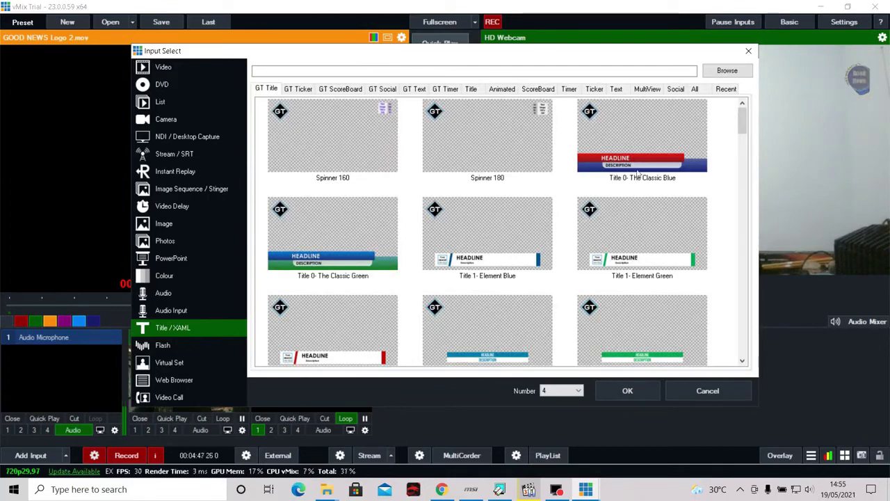
{"action": "left_click_drag", "start_coordinate": [742, 123], "coordinate": [742, 239]}
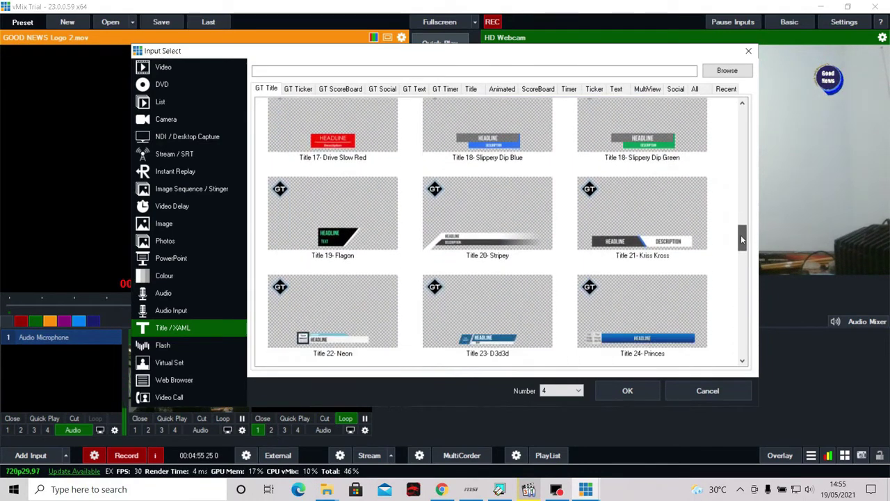
{"action": "left_click", "coordinate": [507, 144]}
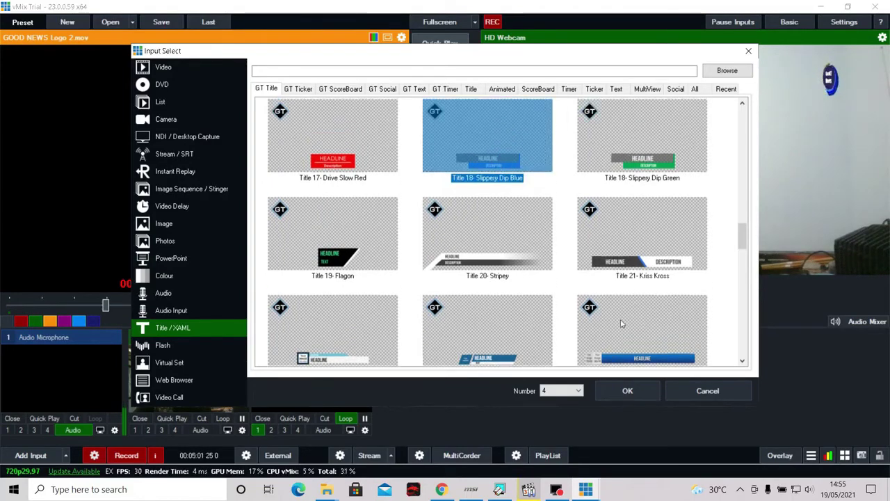
{"action": "left_click", "coordinate": [623, 390]}
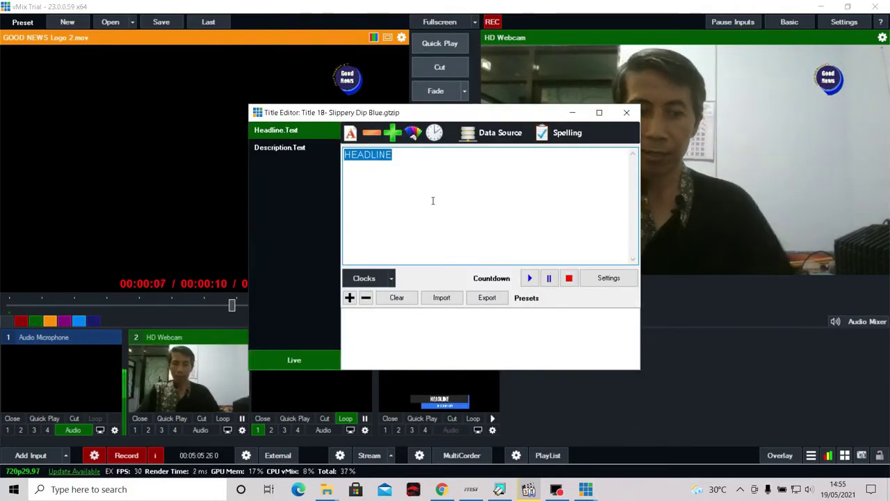
Step: Enter the presenter's name as headline and 'Presenter' as description, then load the title into Preview
{"action": "type", "text": "Kuma"}
{"action": "type", "text": "edi"}
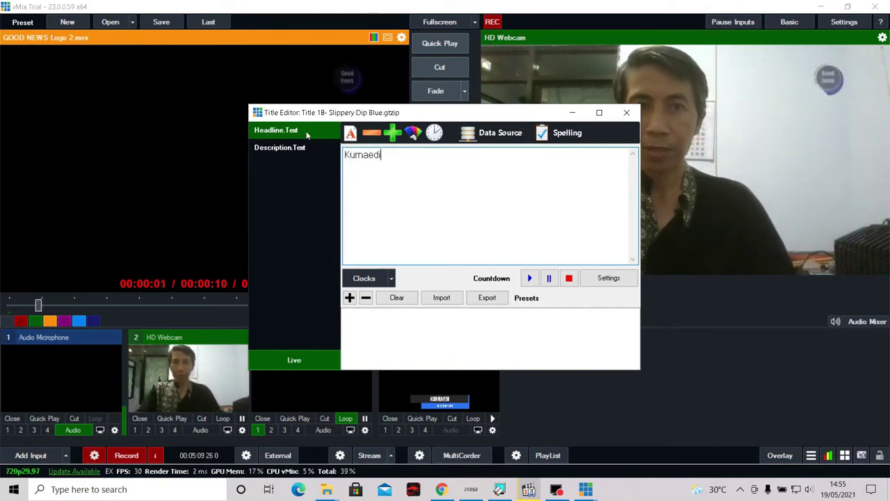
{"action": "left_click", "coordinate": [298, 149]}
{"action": "double_click", "coordinate": [350, 160]}
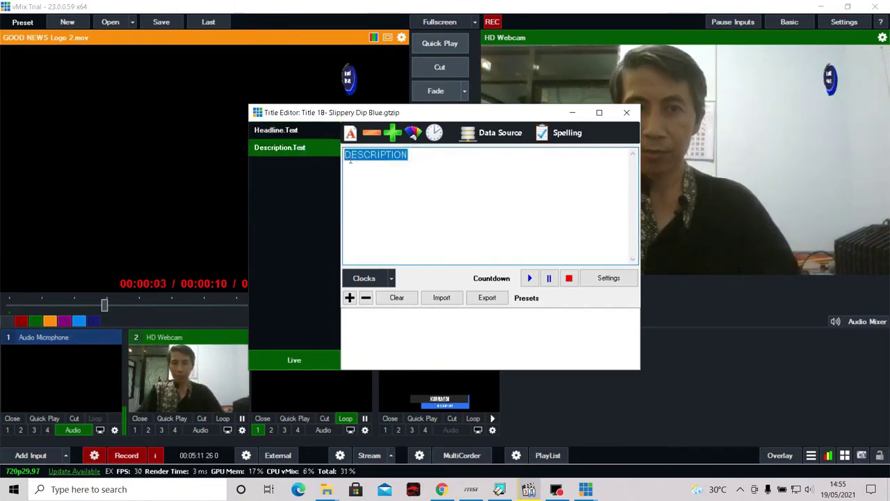
{"action": "type", "text": "P"}
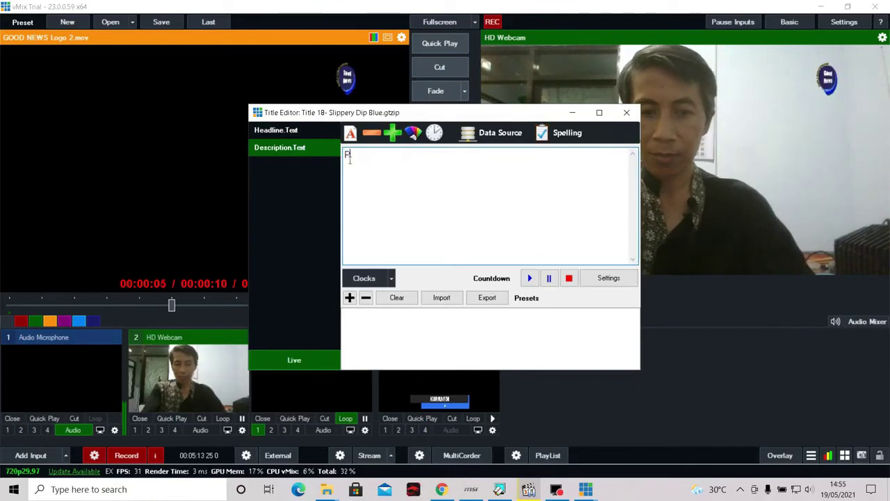
{"action": "type", "text": "resenter"}
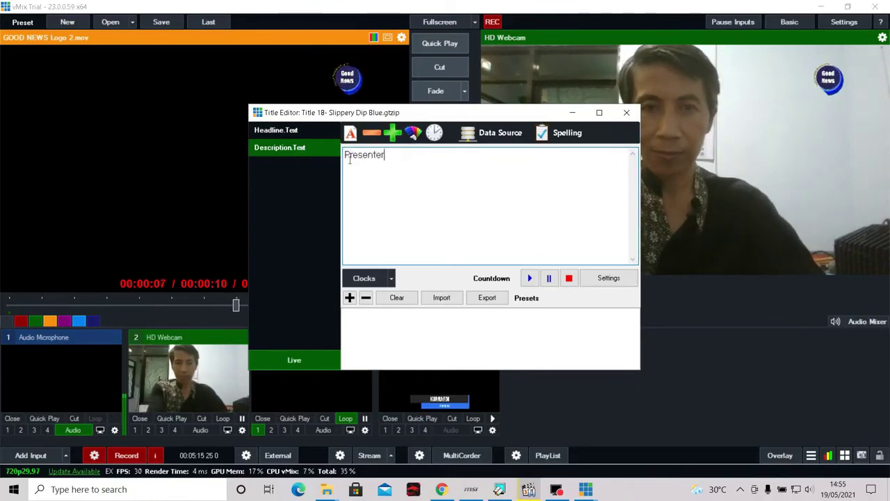
{"action": "left_click", "coordinate": [626, 114]}
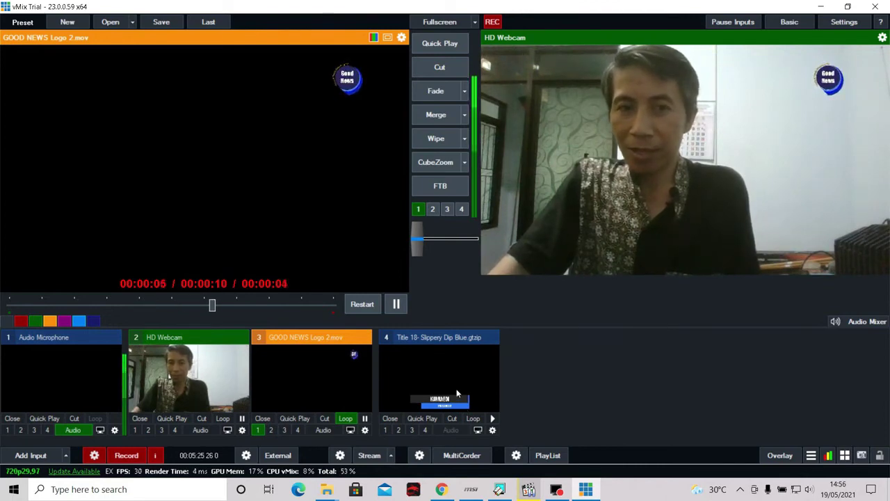
{"action": "left_click", "coordinate": [423, 374]}
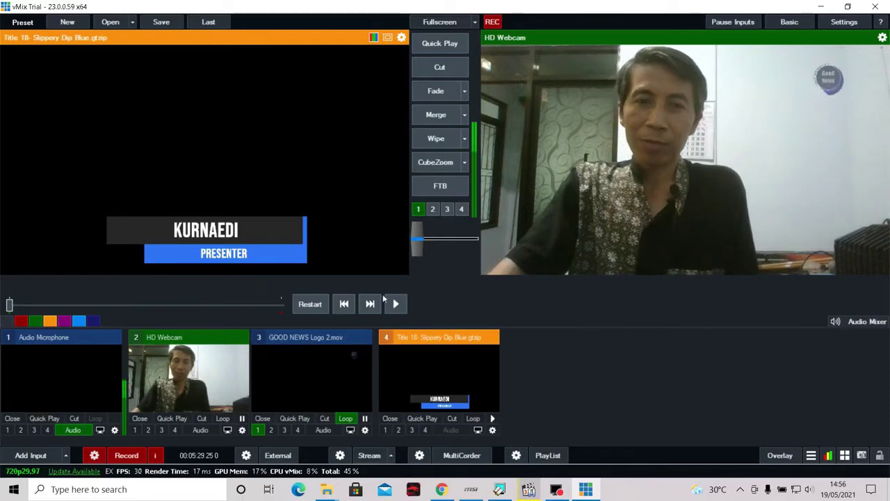
Step: Scale input 4's lower-third title to 0.8 zoom in its Position settings
{"action": "left_click", "coordinate": [492, 430]}
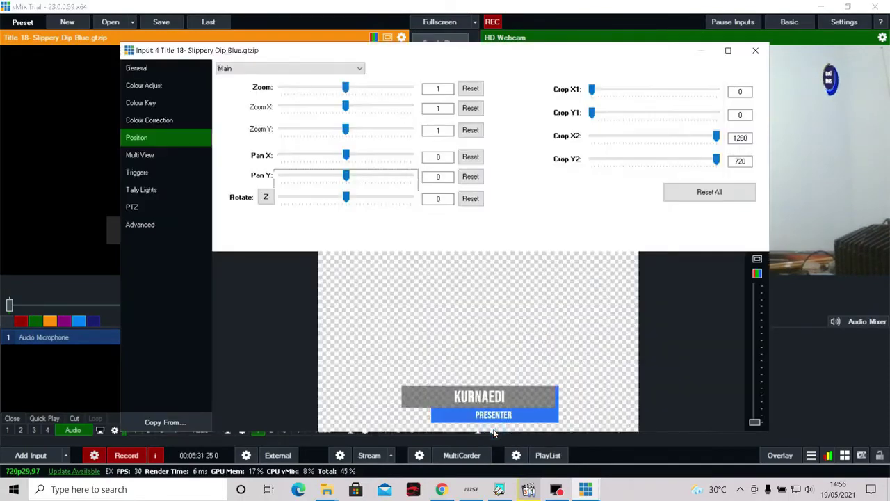
{"action": "left_click_drag", "start_coordinate": [347, 87], "coordinate": [334, 91]}
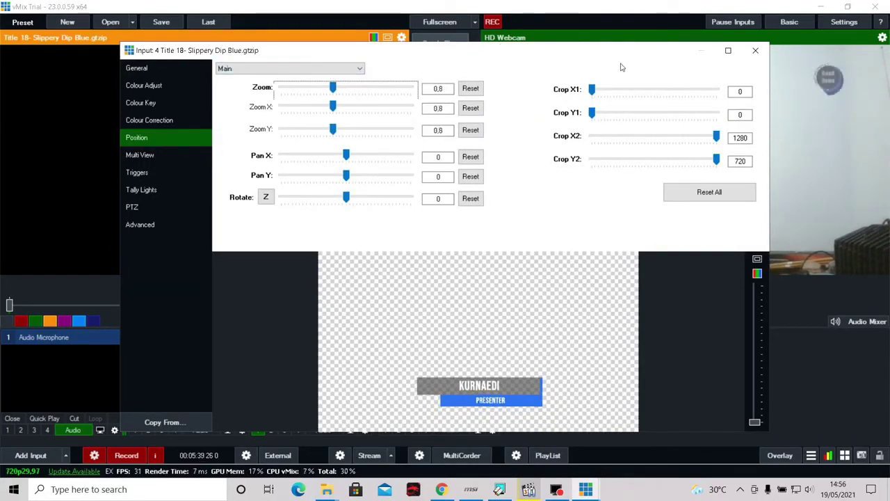
{"action": "left_click", "coordinate": [755, 50]}
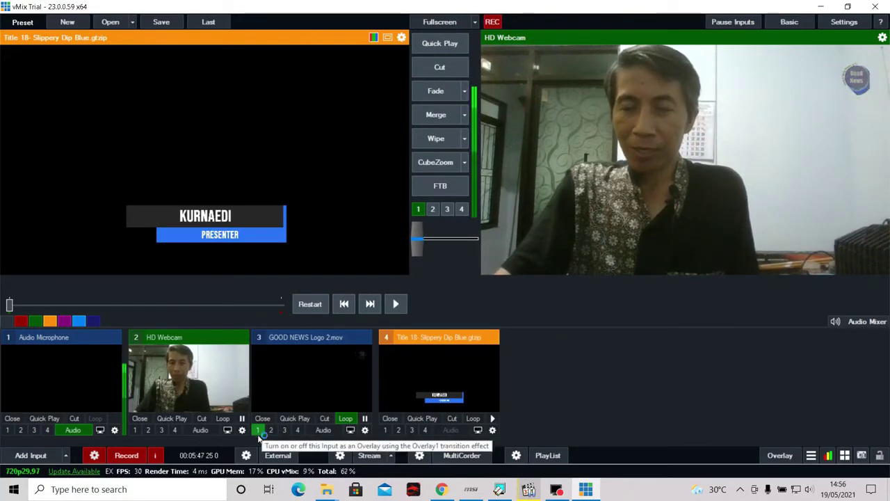
{"action": "left_click", "coordinate": [398, 430]}
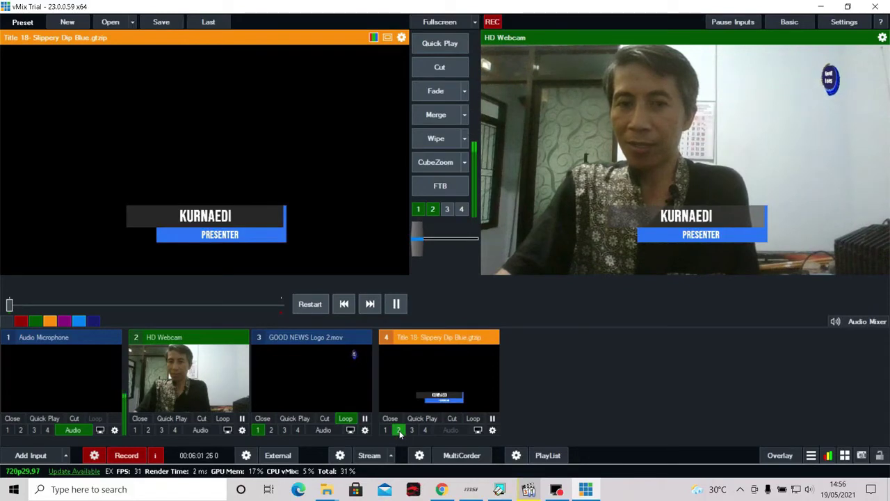
{"action": "left_click", "coordinate": [398, 430]}
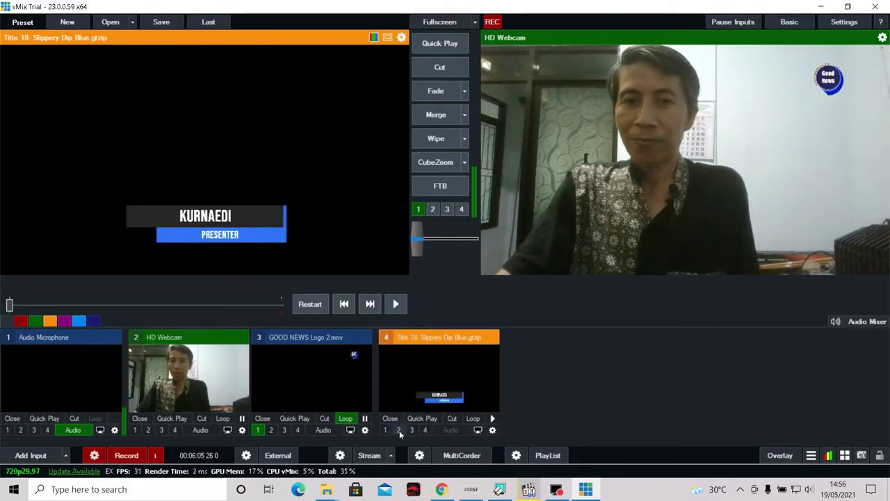
{"action": "left_click", "coordinate": [399, 429]}
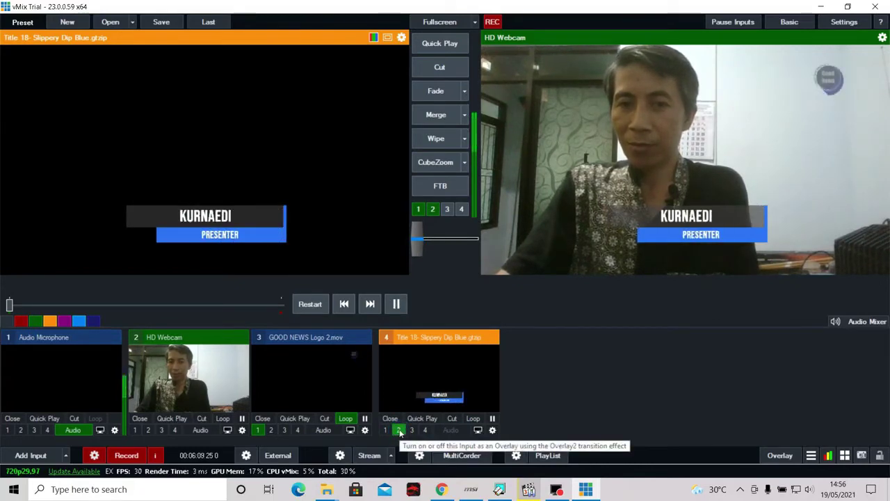
{"action": "left_click", "coordinate": [399, 430]}
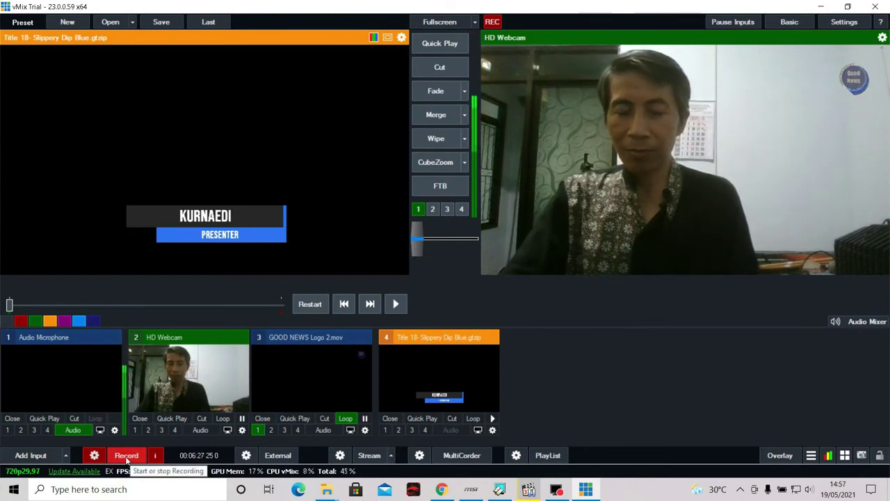
Step: Stop the running recording, confirming Yes at the Stop Recording prompt
{"action": "left_click", "coordinate": [125, 457]}
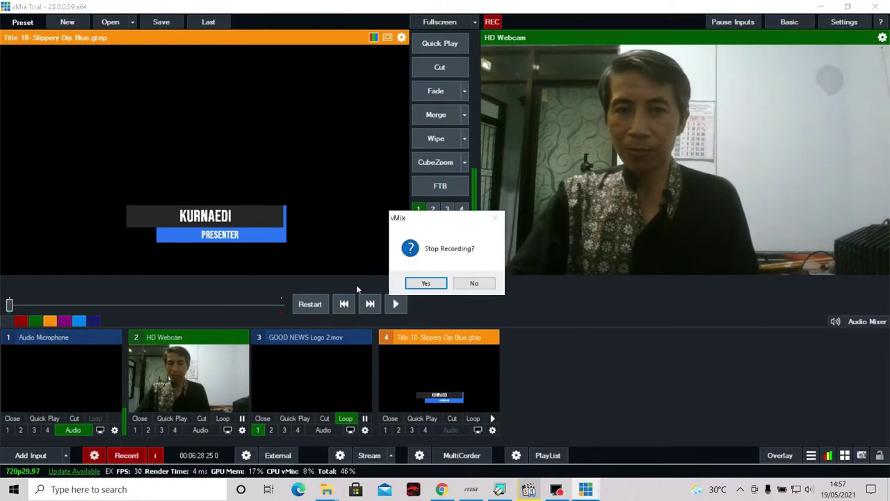
{"action": "left_click", "coordinate": [422, 284]}
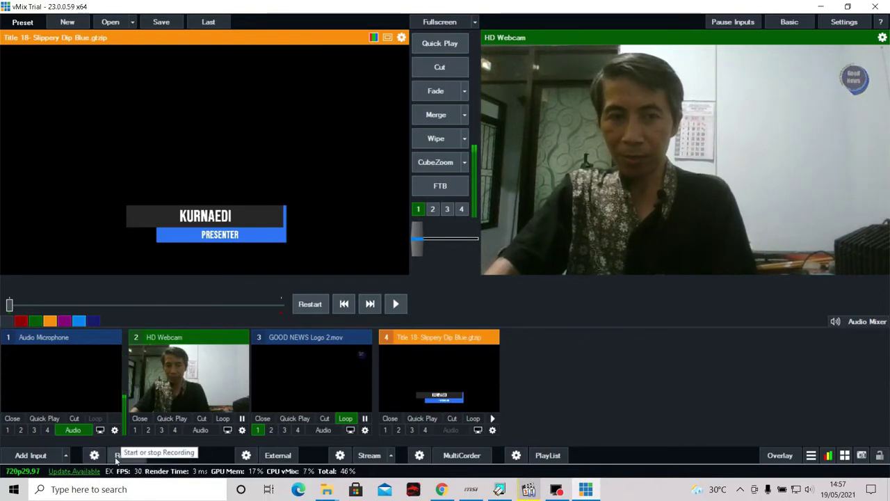
Step: Set recording to file name 'tutorial', 29.97p, 25 Mbps video and 128 Kbps audio
{"action": "left_click", "coordinate": [94, 455]}
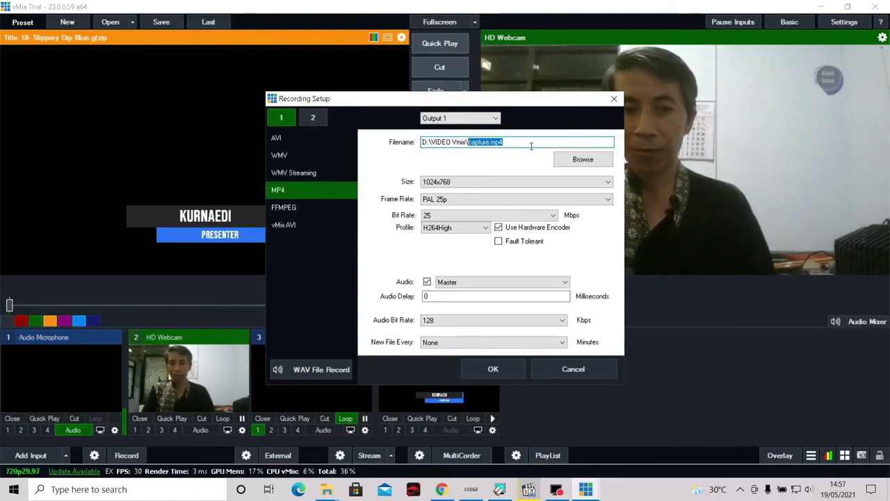
{"action": "type", "text": "tuto"}
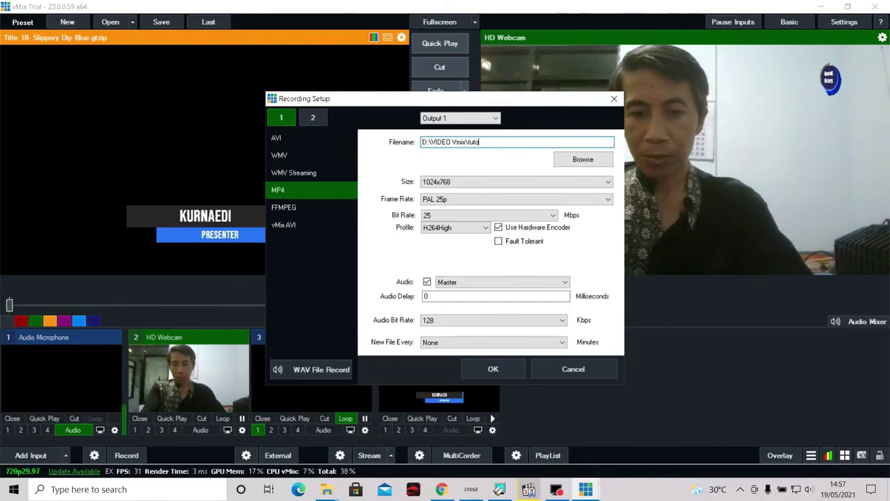
{"action": "type", "text": "rial"}
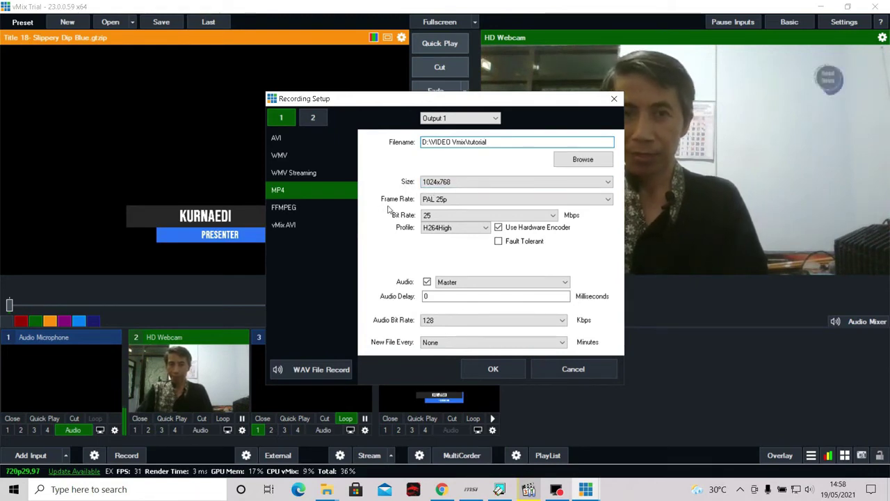
{"action": "left_click", "coordinate": [554, 202]}
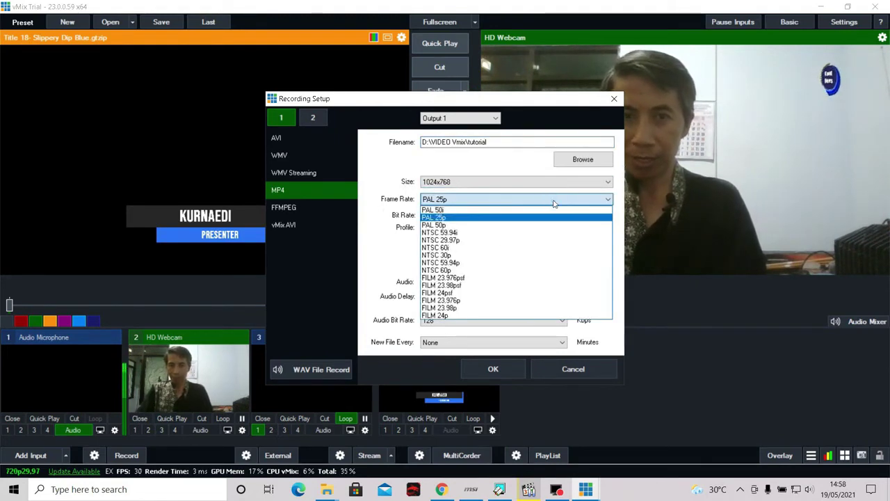
{"action": "left_click", "coordinate": [484, 241]}
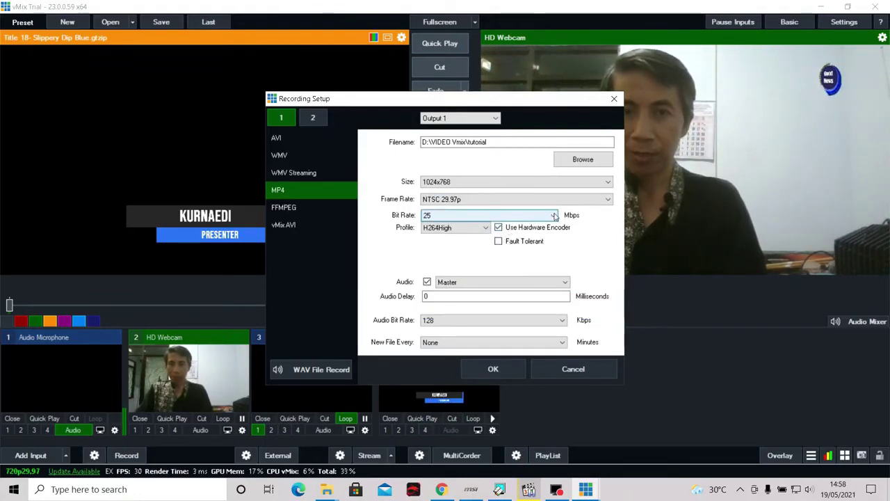
{"action": "left_click", "coordinate": [554, 216]}
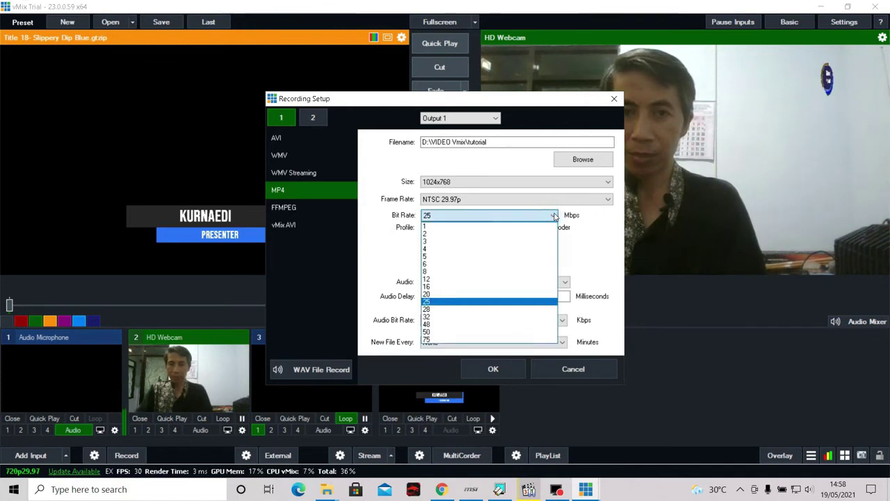
{"action": "left_click", "coordinate": [596, 218]}
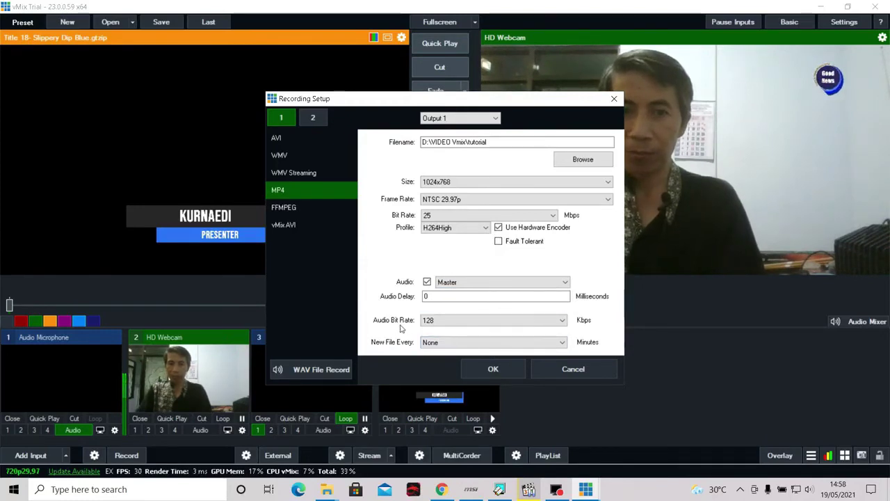
{"action": "left_click", "coordinate": [494, 325]}
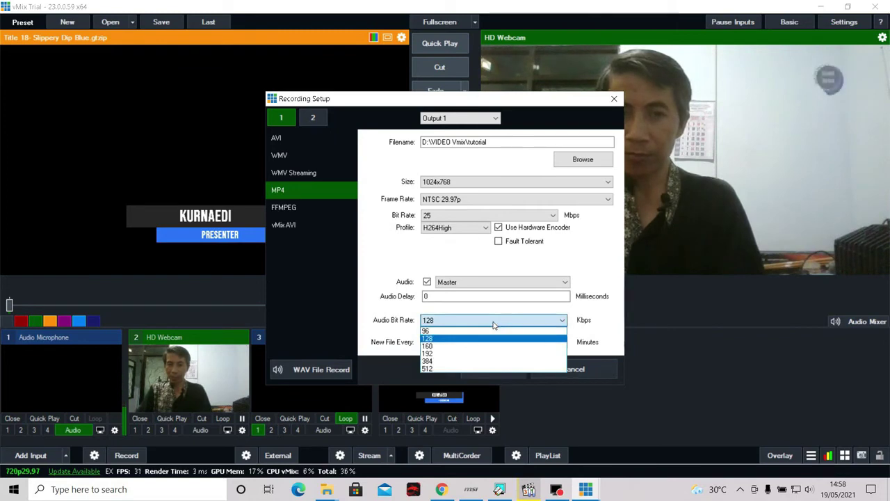
{"action": "left_click", "coordinate": [604, 267]}
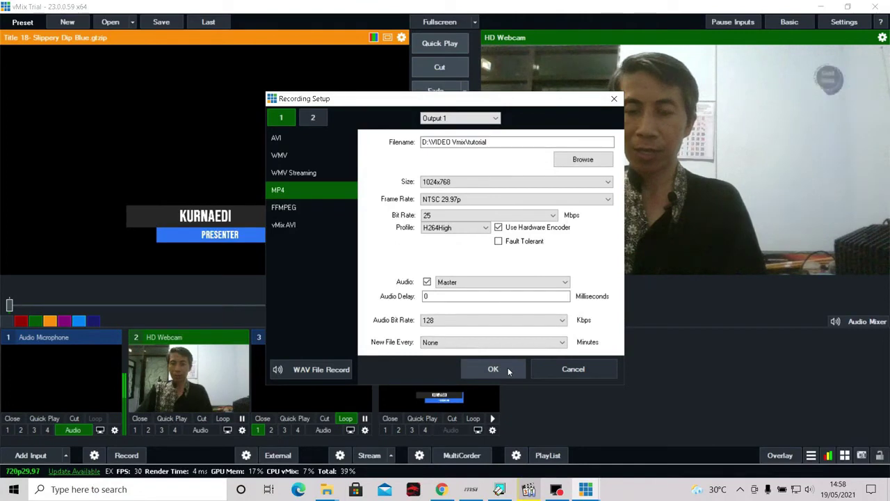
{"action": "left_click", "coordinate": [493, 370]}
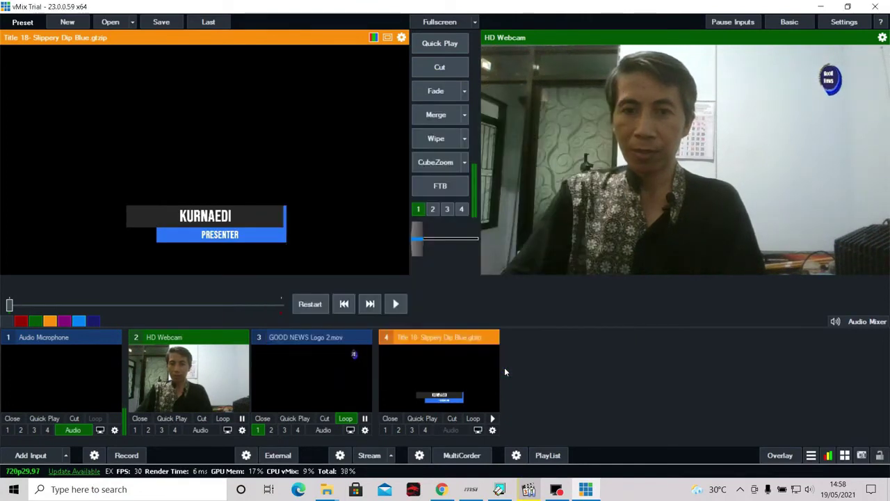
Step: Start recording the output and bring the Chrome window to the front
{"action": "left_click", "coordinate": [125, 454]}
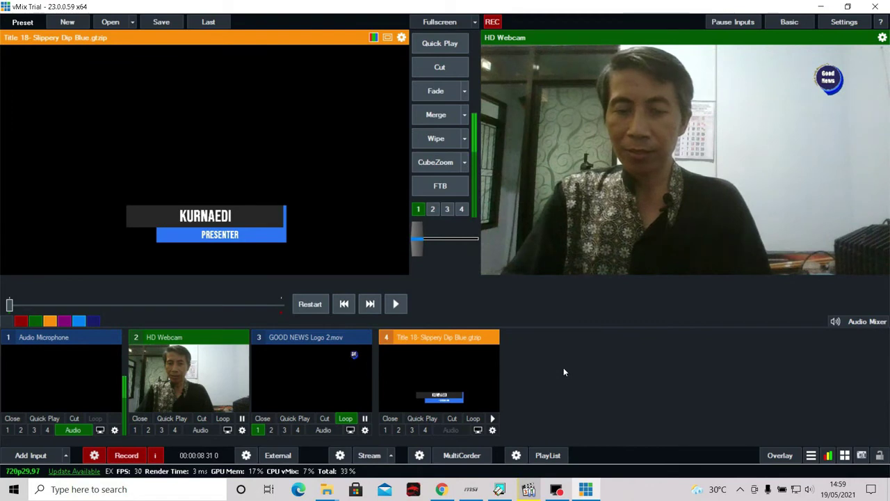
{"action": "left_click", "coordinate": [445, 489]}
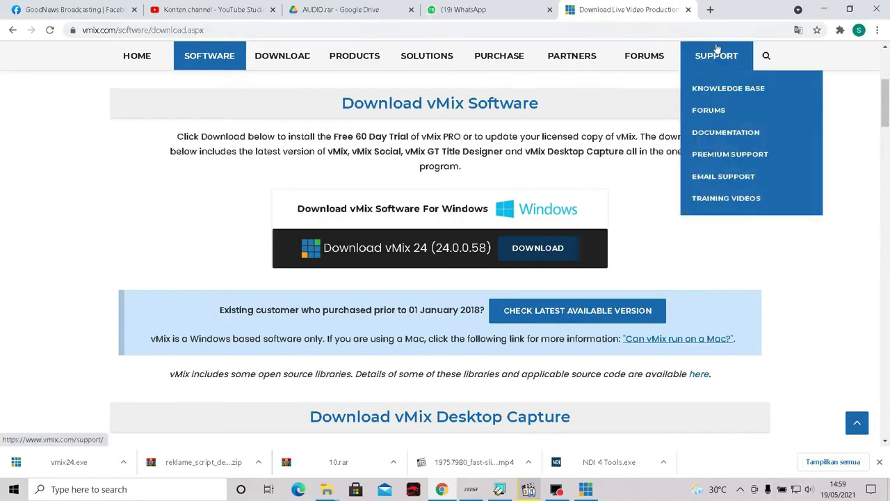
Step: Switch Chrome to the broadcasting channel's Google account and open YouTube in a new tab
{"action": "left_click", "coordinate": [710, 10]}
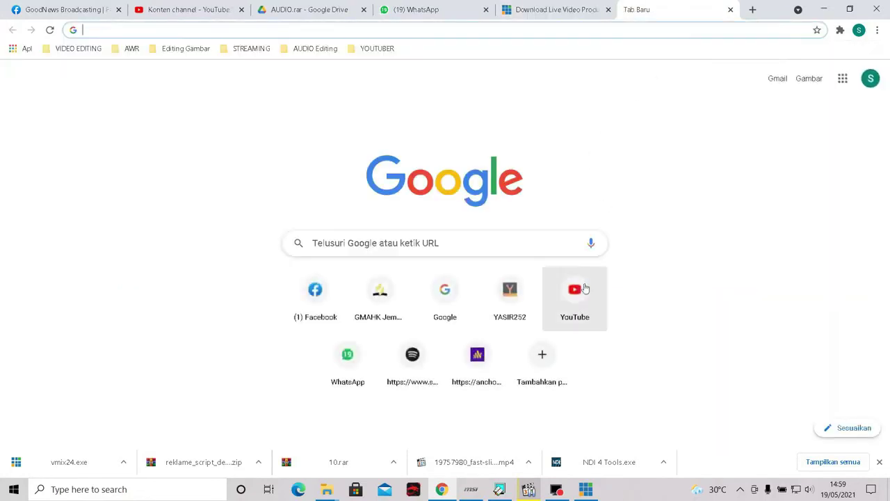
{"action": "left_click", "coordinate": [870, 78]}
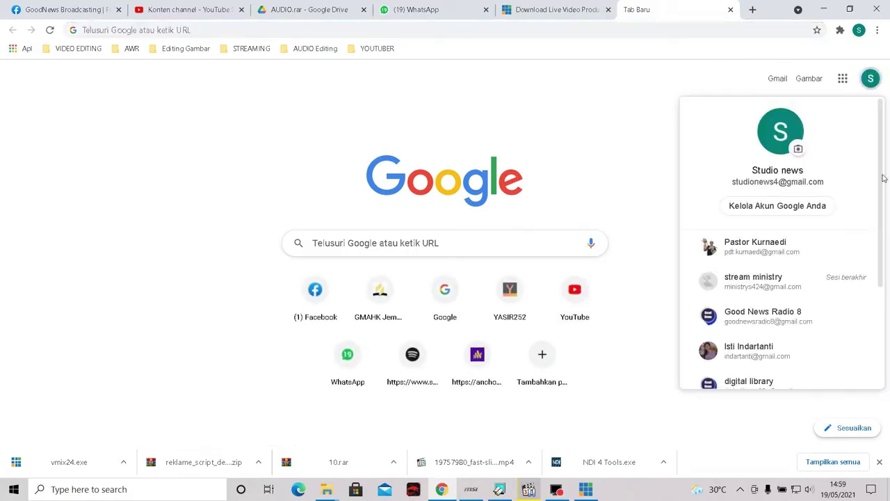
{"action": "scroll", "coordinate": [881, 176], "scroll_direction": "down", "scroll_amount": 2}
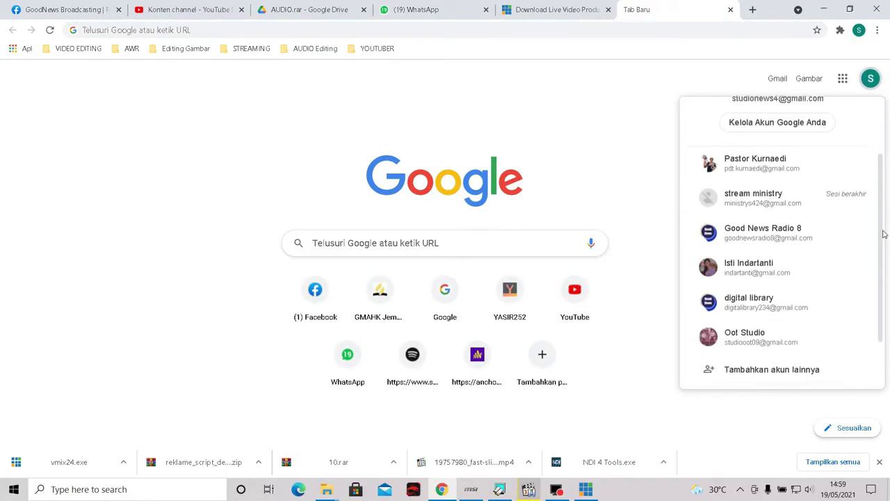
{"action": "left_click", "coordinate": [798, 235]}
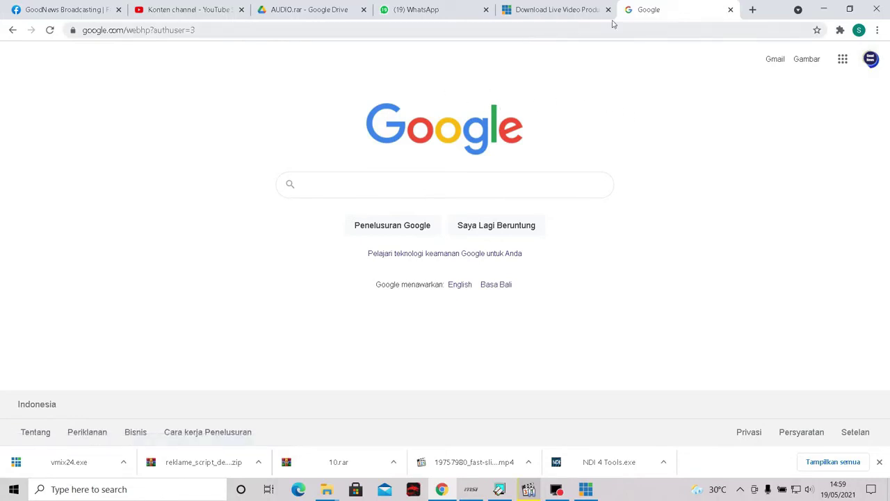
{"action": "left_click", "coordinate": [752, 10]}
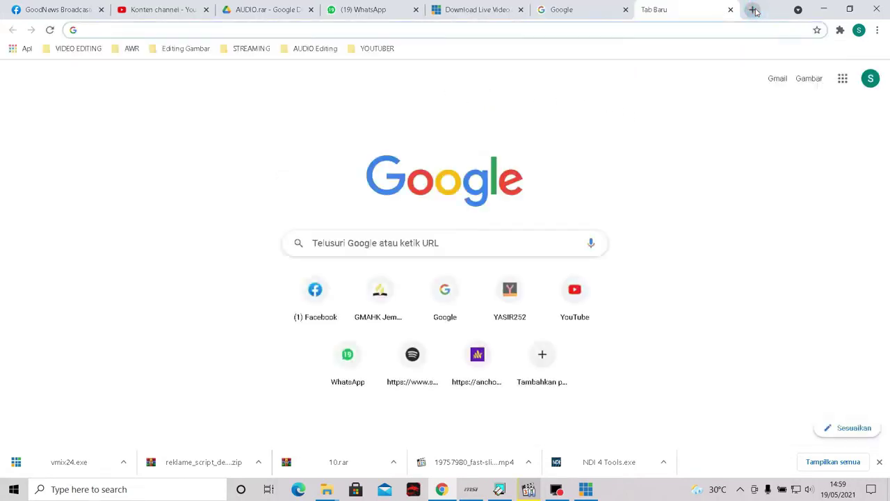
{"action": "left_click", "coordinate": [584, 292]}
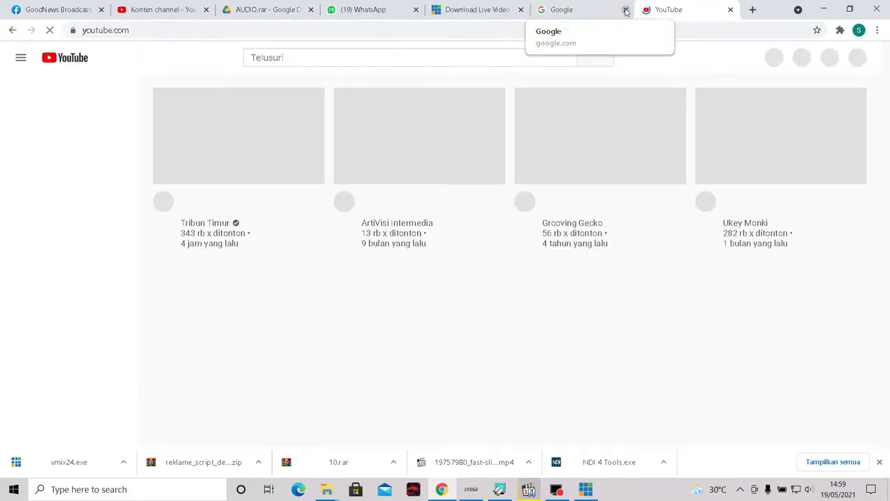
Step: Close the leftover Google tab and open YouTube Studio from the account menu
{"action": "left_click", "coordinate": [625, 10]}
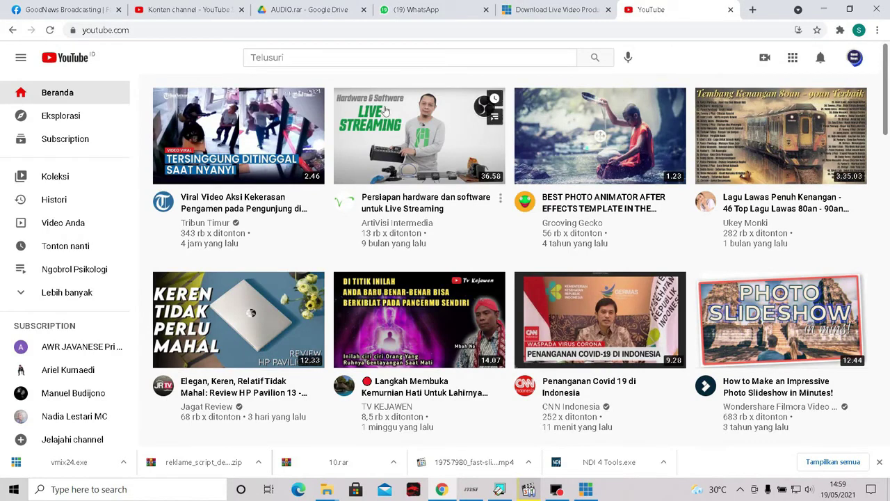
{"action": "left_click", "coordinate": [855, 58]}
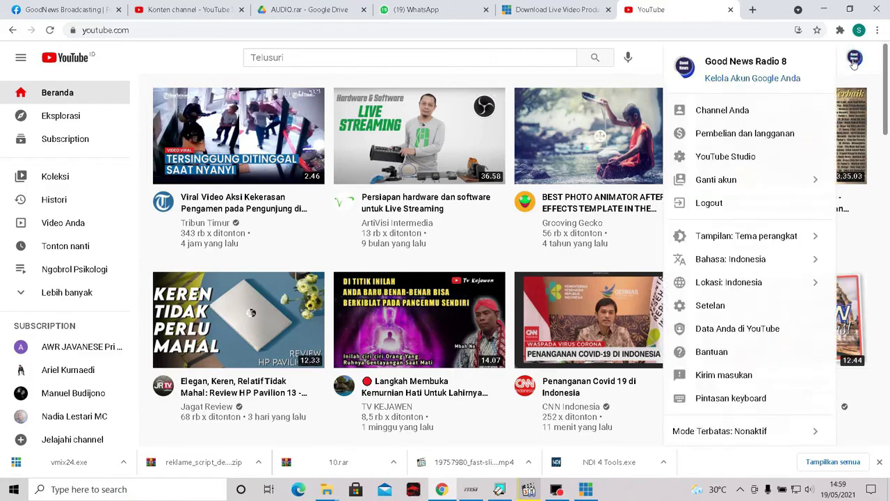
{"action": "left_click", "coordinate": [770, 156]}
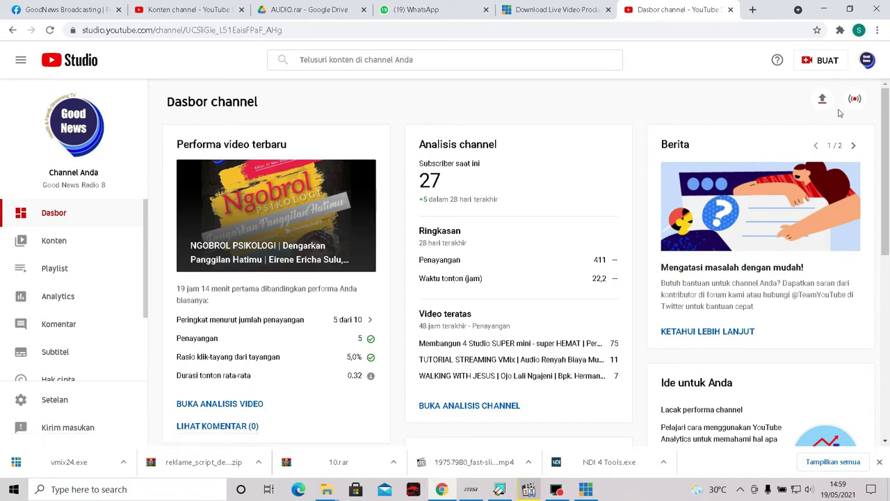
Step: Start a new live stream from BUAT > Live streaming and dismiss the control room tour with SELESAI
{"action": "left_click", "coordinate": [826, 67]}
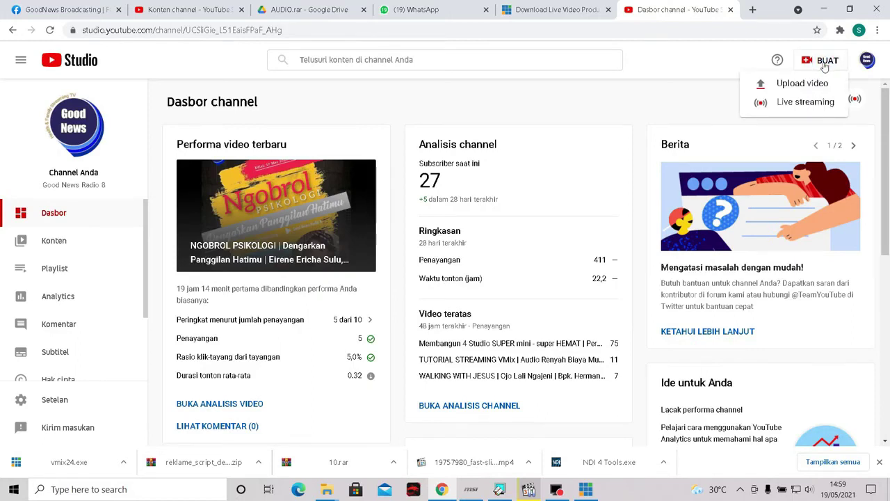
{"action": "left_click", "coordinate": [791, 103]}
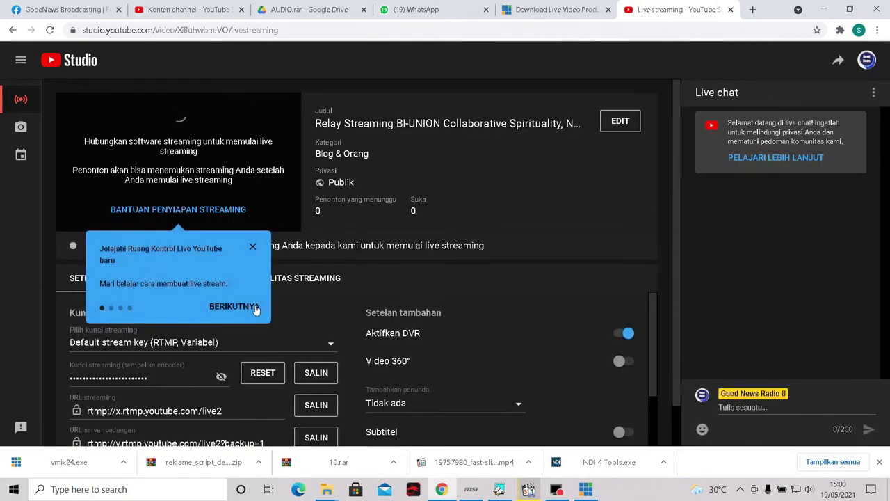
{"action": "left_click", "coordinate": [234, 306]}
{"action": "left_click", "coordinate": [275, 337]}
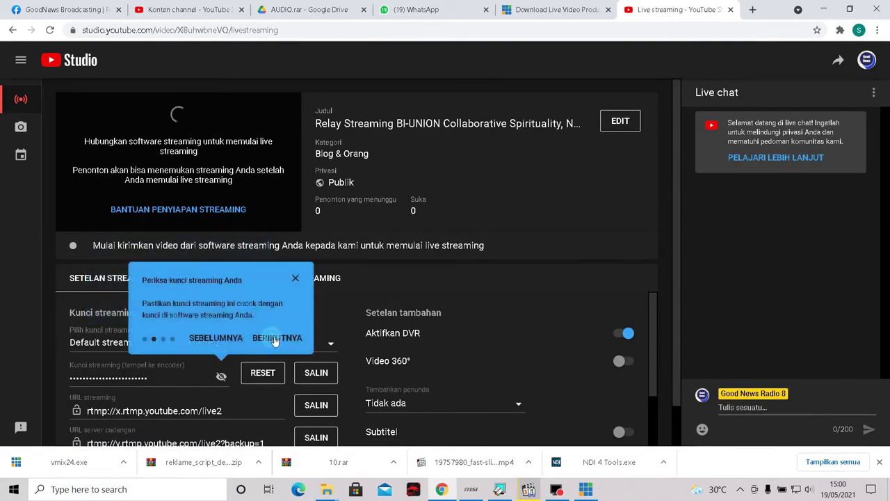
{"action": "left_click", "coordinate": [676, 229]}
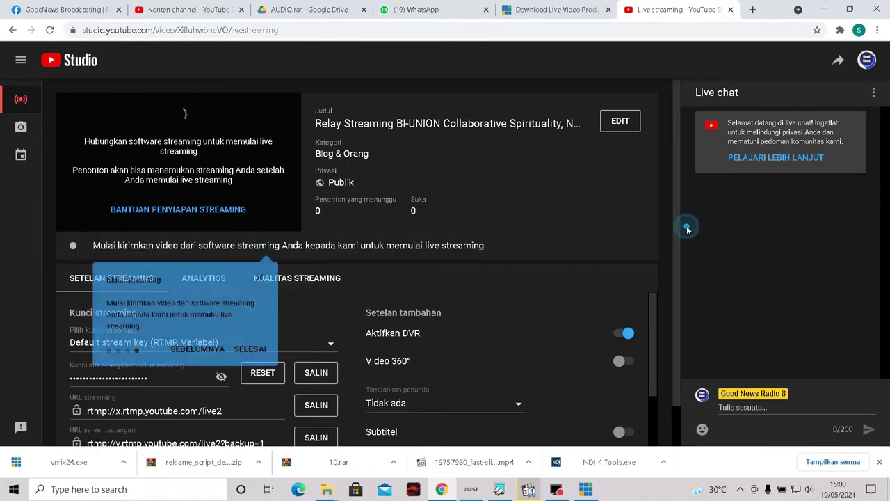
{"action": "left_click", "coordinate": [252, 349]}
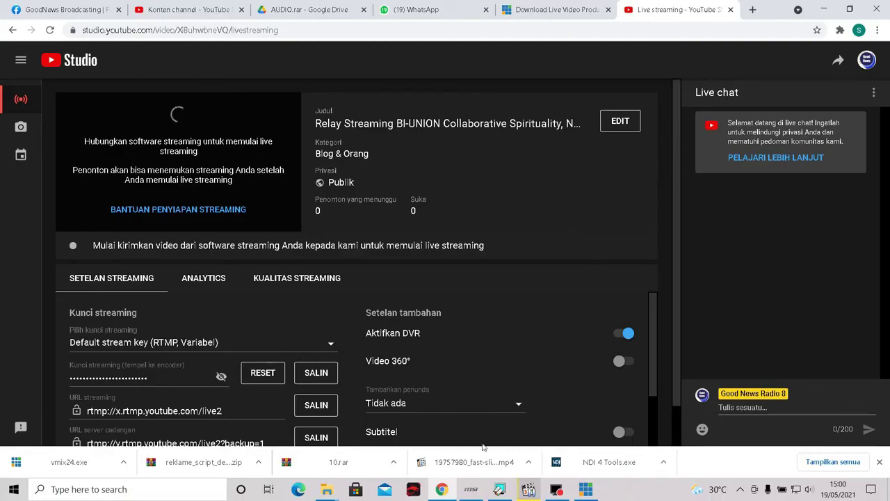
Step: Bring vMix to the front and open its Streaming Settings window
{"action": "mouse_move", "coordinate": [585, 492]}
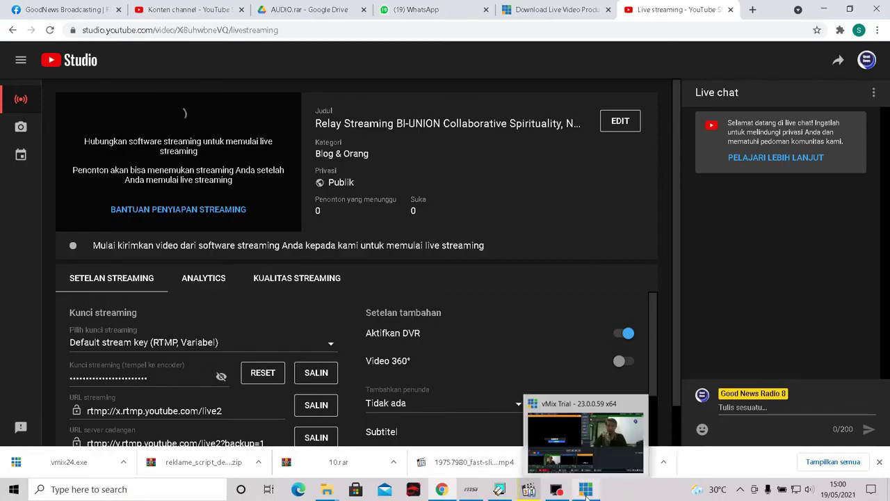
{"action": "left_click", "coordinate": [585, 491]}
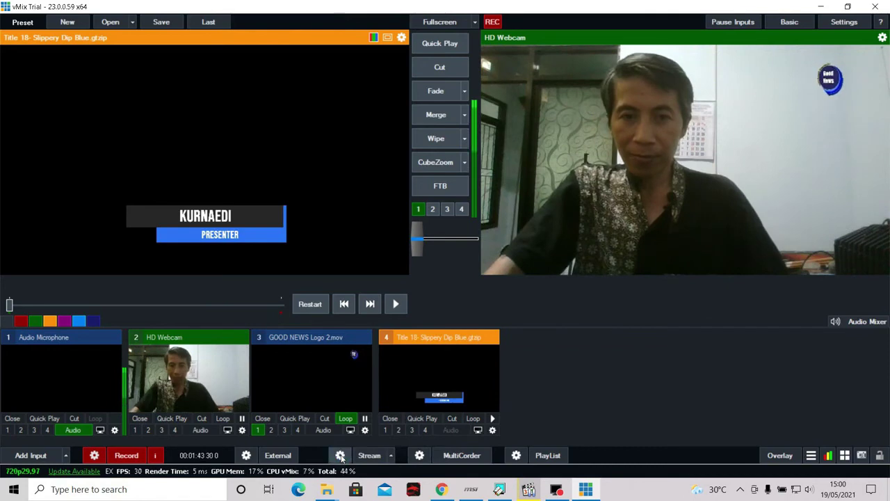
{"action": "left_click", "coordinate": [340, 455]}
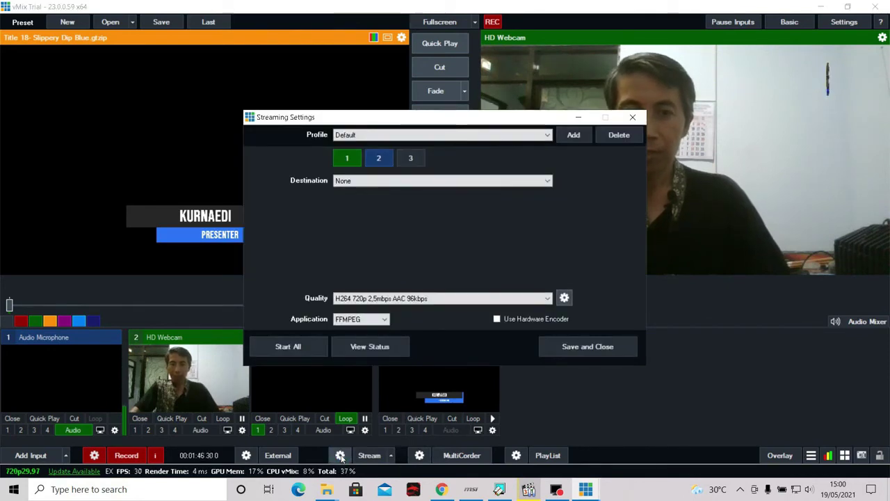
{"action": "left_click", "coordinate": [632, 117]}
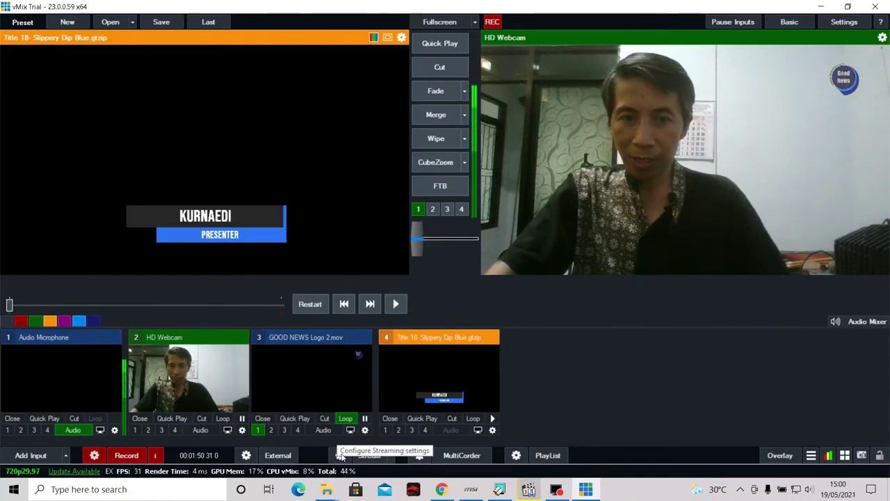
{"action": "left_click", "coordinate": [340, 455]}
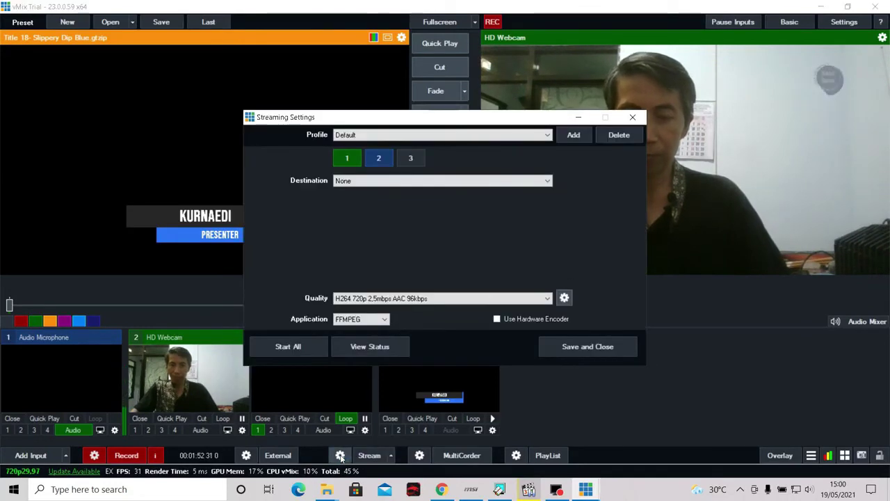
Step: Look over stream outputs 1 and 3, then keep Custom RTMP Server as stream 2's destination
{"action": "left_click", "coordinate": [386, 160]}
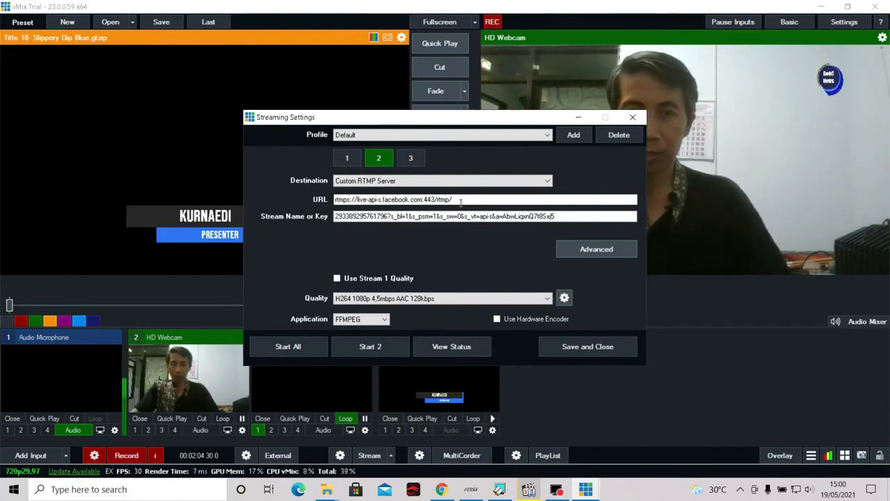
{"action": "left_click", "coordinate": [346, 156]}
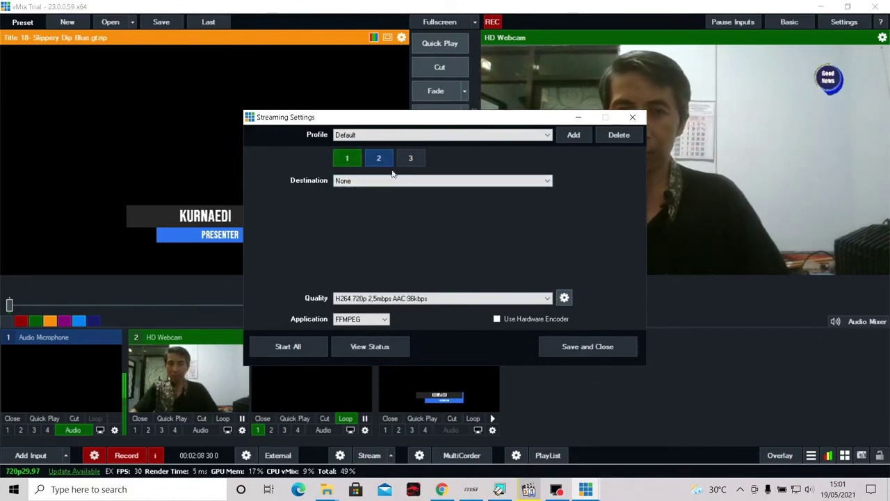
{"action": "left_click", "coordinate": [412, 157]}
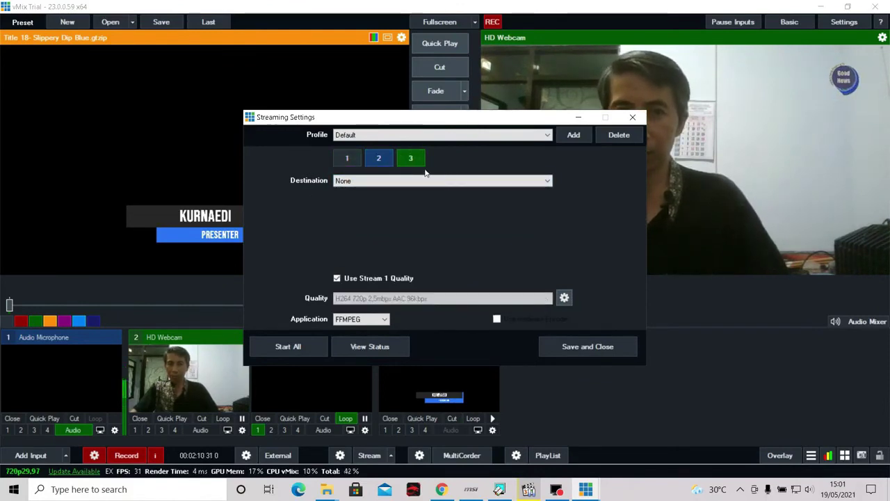
{"action": "left_click", "coordinate": [385, 160]}
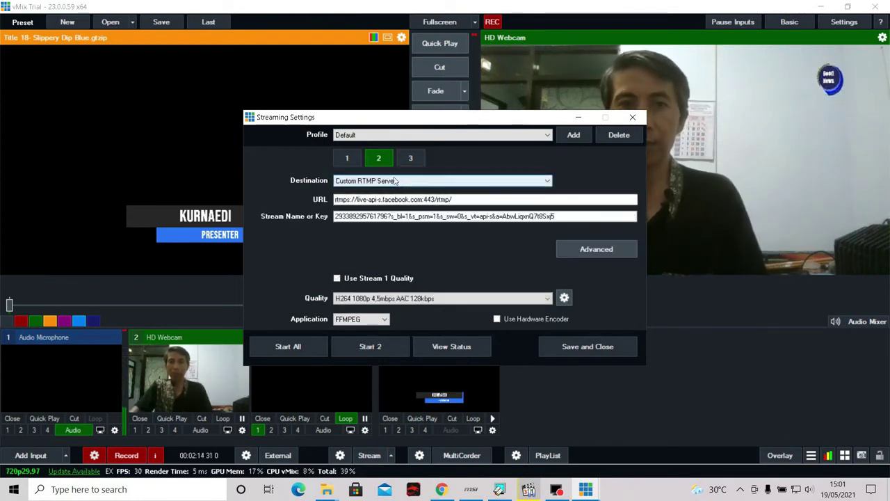
{"action": "left_click", "coordinate": [543, 181]}
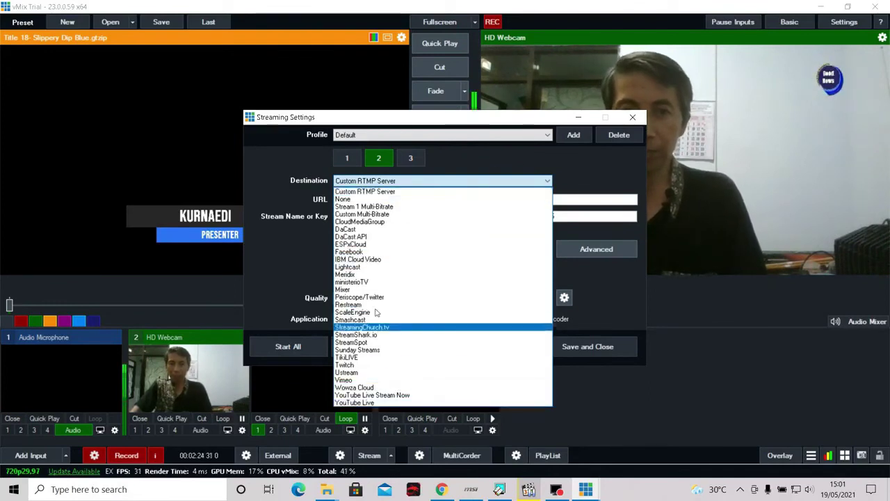
{"action": "left_click", "coordinate": [417, 192]}
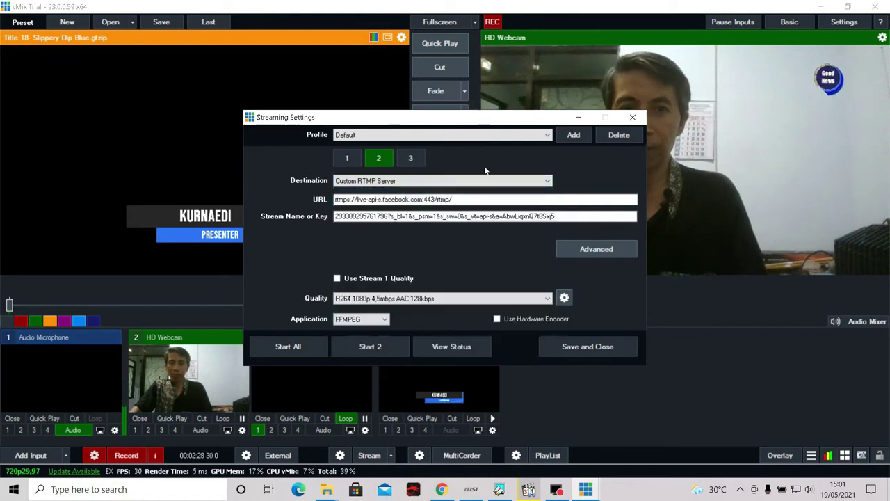
Step: Compare outputs 1 and 3 again, ending on stream 2's Facebook RTMP, 1080p 4.5mbps settings
{"action": "left_click", "coordinate": [348, 159]}
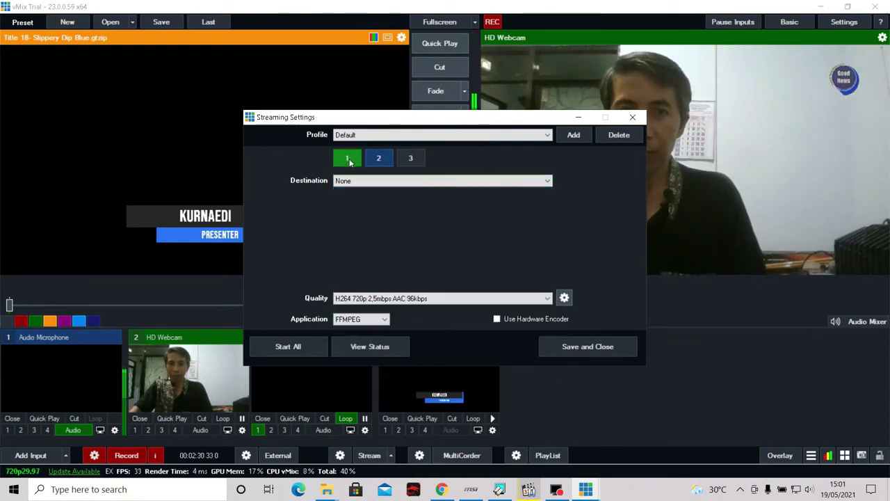
{"action": "left_click", "coordinate": [411, 159]}
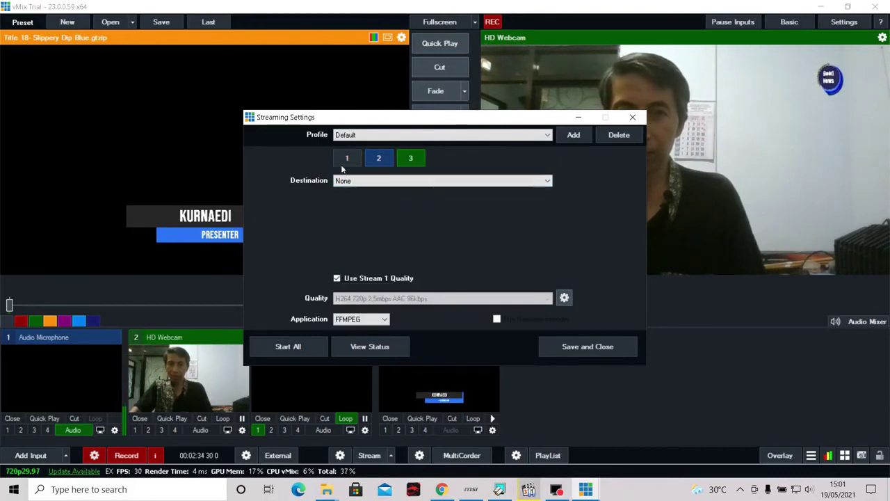
{"action": "left_click", "coordinate": [344, 160]}
{"action": "left_click", "coordinate": [408, 164]}
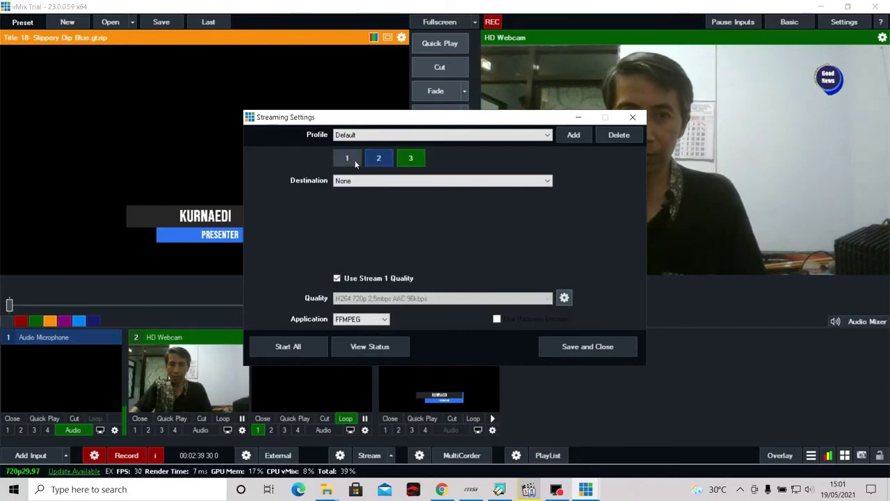
{"action": "left_click", "coordinate": [351, 161]}
{"action": "left_click", "coordinate": [409, 158]}
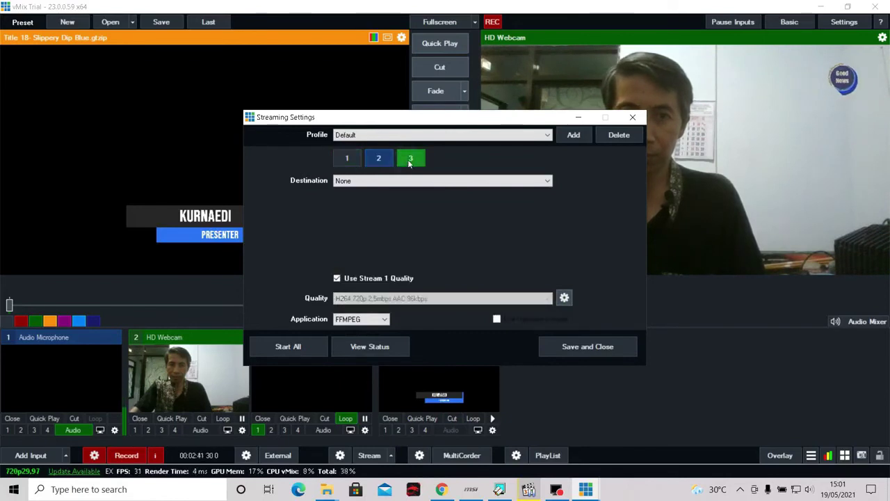
{"action": "left_click", "coordinate": [377, 160]}
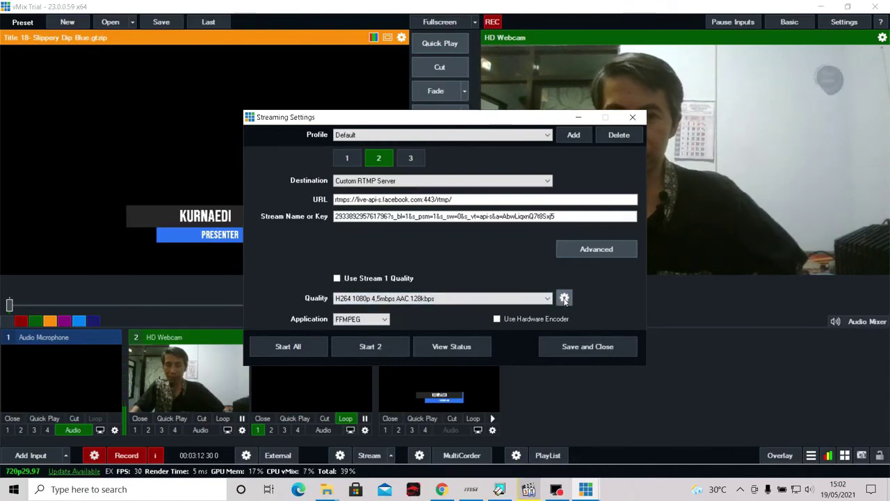
{"action": "left_click", "coordinate": [564, 298]}
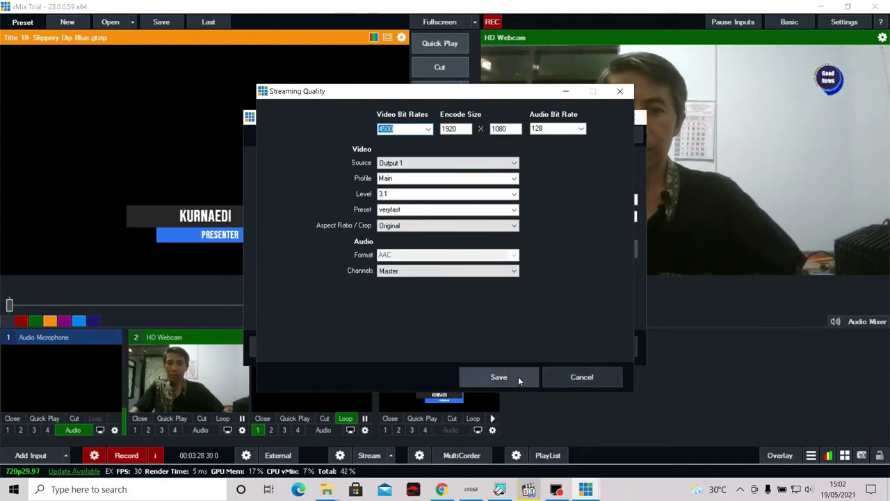
{"action": "left_click", "coordinate": [570, 374]}
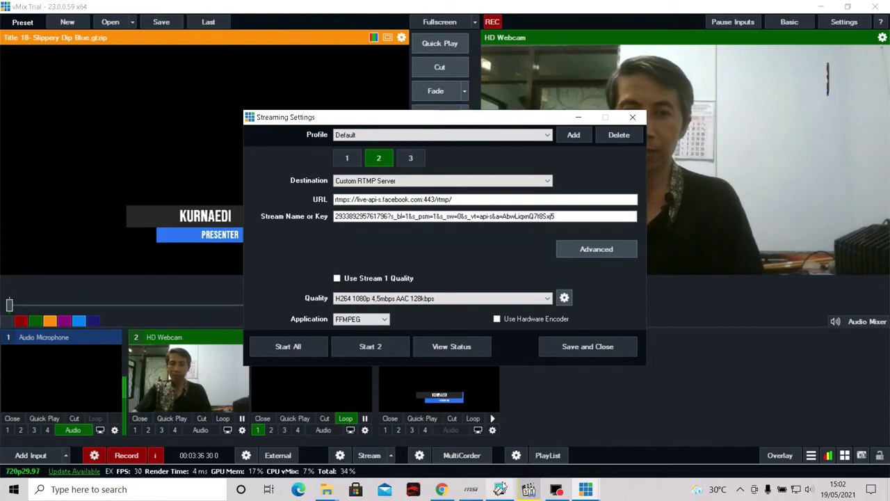
{"action": "mouse_move", "coordinate": [441, 490]}
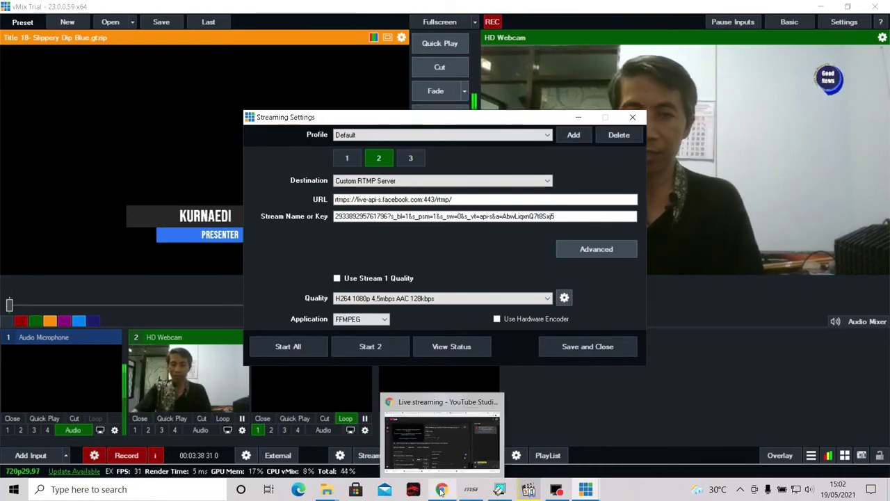
Step: Replace stream 2's Facebook URL in vMix with YouTube's rtmp://x.rtmp.youtube.com/live2
{"action": "left_click", "coordinate": [441, 490]}
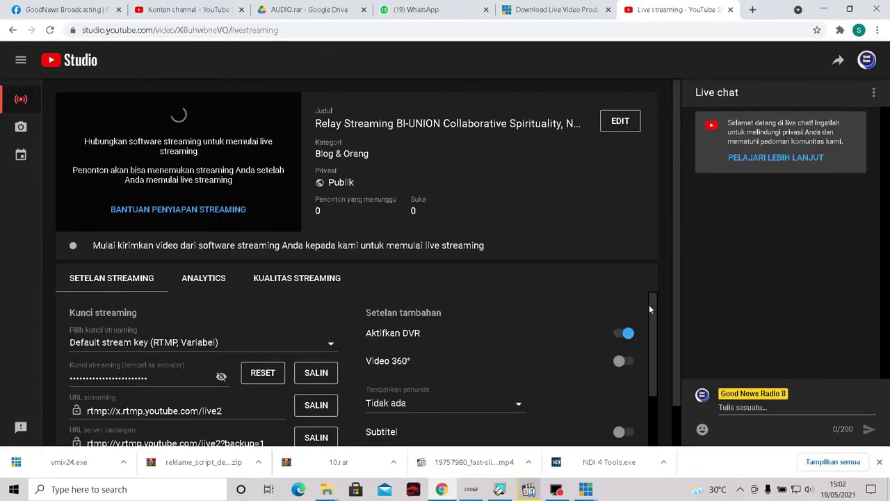
{"action": "left_click_drag", "start_coordinate": [651, 307], "coordinate": [658, 324]}
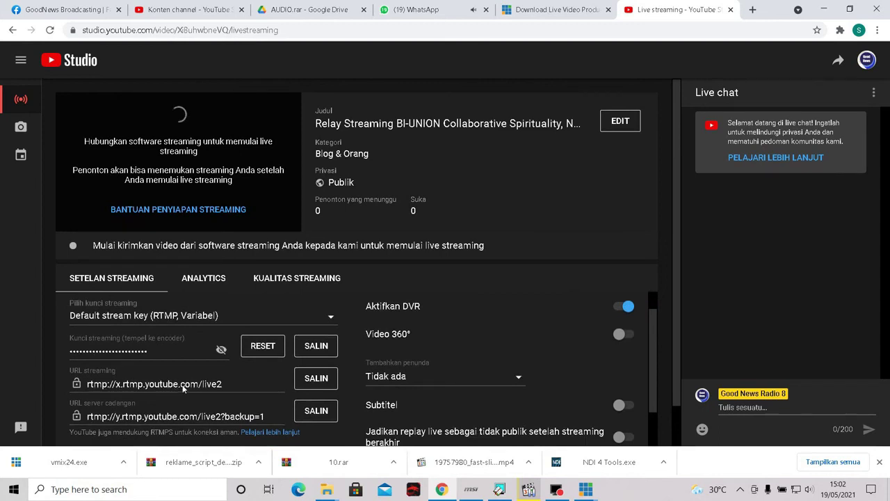
{"action": "left_click", "coordinate": [317, 379]}
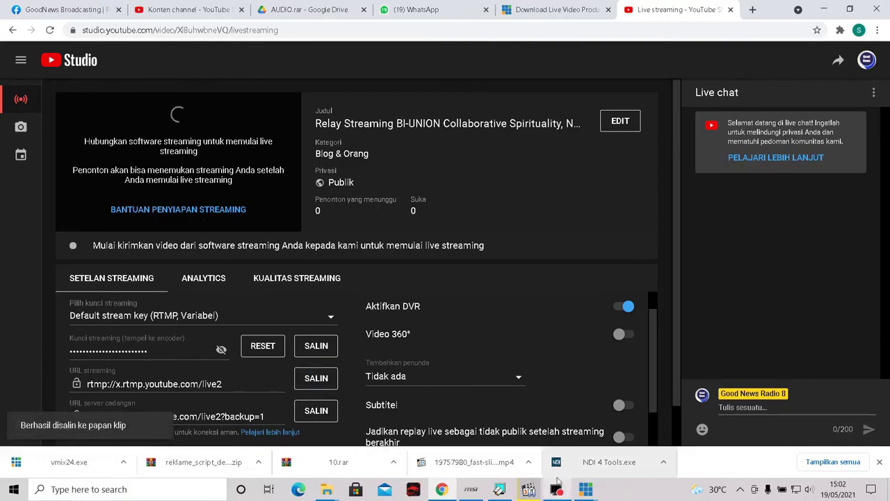
{"action": "left_click", "coordinate": [584, 489]}
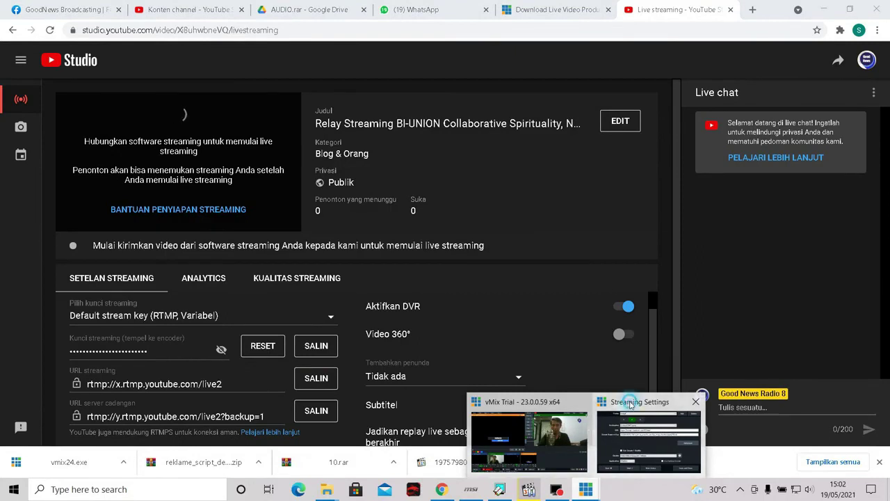
{"action": "left_click", "coordinate": [626, 409]}
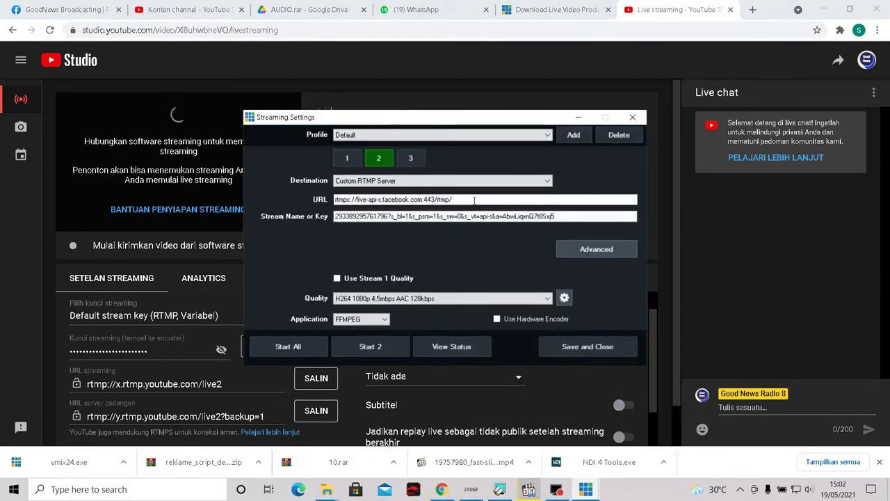
{"action": "left_click_drag", "start_coordinate": [474, 200], "coordinate": [316, 199]}
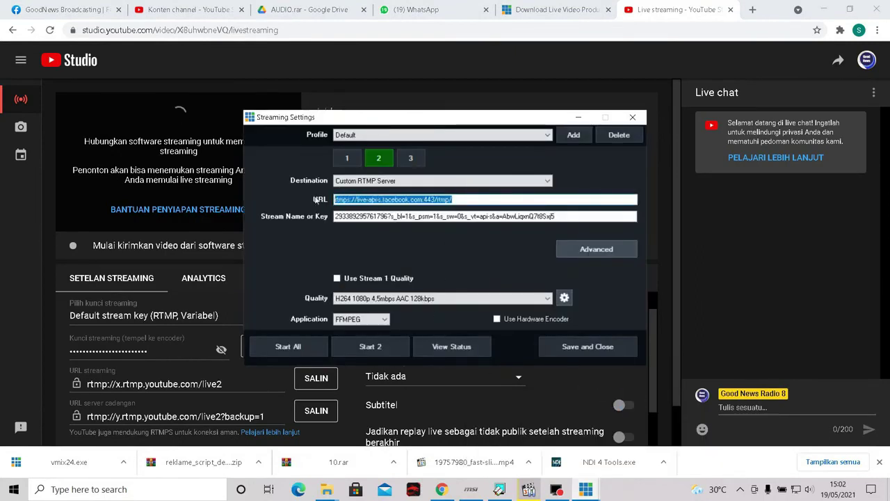
{"action": "type", "text": "rtmp://x.rtmp.youtube.com/live2"}
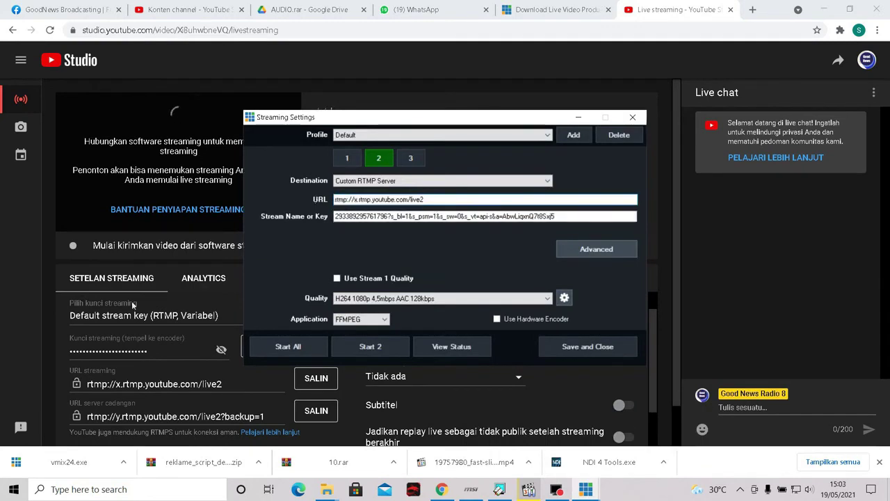
Step: Paste the channel's YouTube stream key into stream 2's Stream Name or Key field and save
{"action": "left_click", "coordinate": [37, 348]}
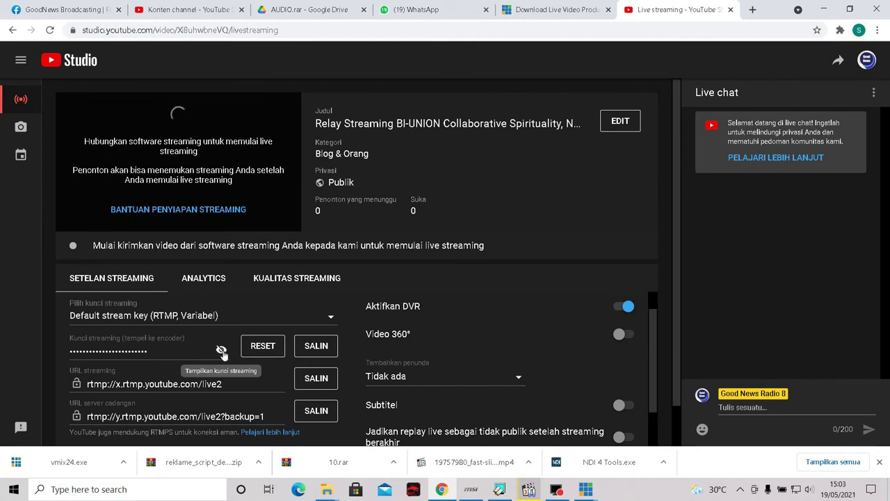
{"action": "left_click", "coordinate": [221, 352]}
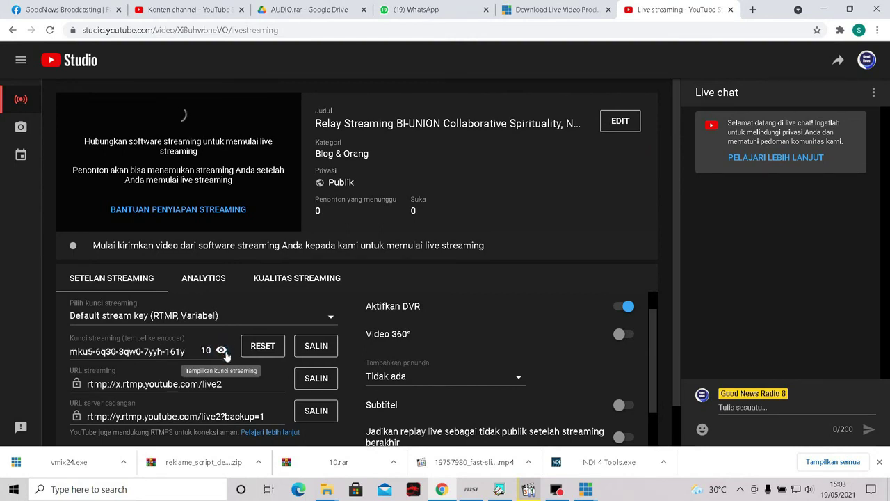
{"action": "left_click", "coordinate": [315, 347]}
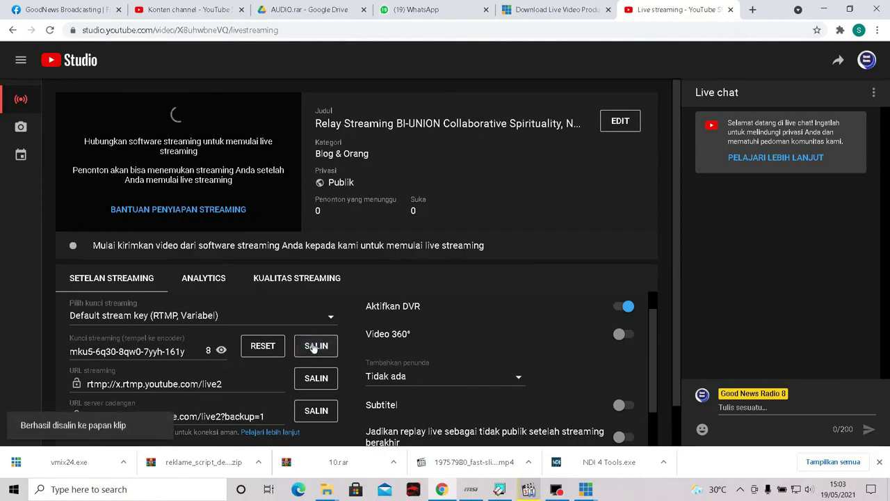
{"action": "left_click", "coordinate": [585, 489]}
{"action": "left_click", "coordinate": [634, 407]}
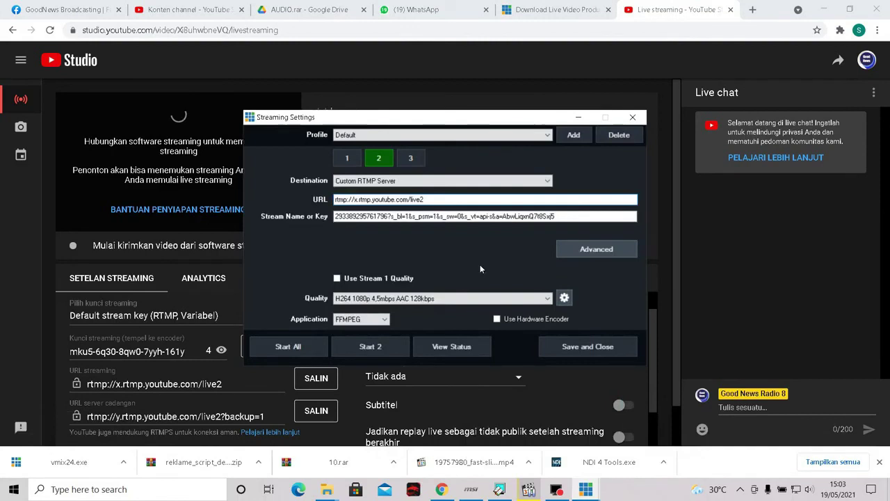
{"action": "left_click", "coordinate": [523, 216]}
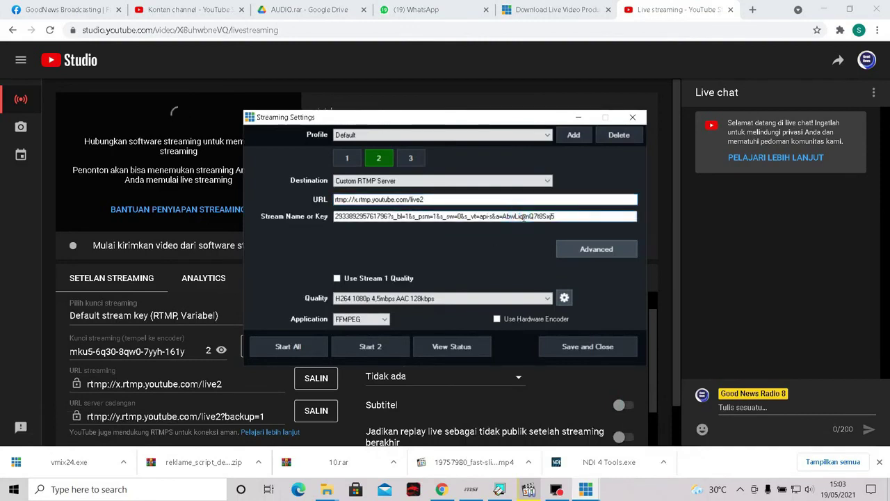
{"action": "key", "text": "ctrl+a"}
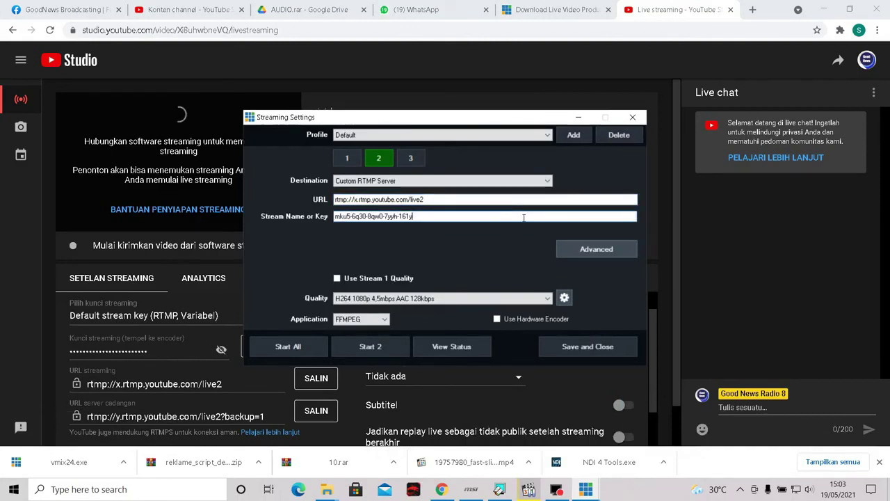
{"action": "left_click", "coordinate": [586, 346]}
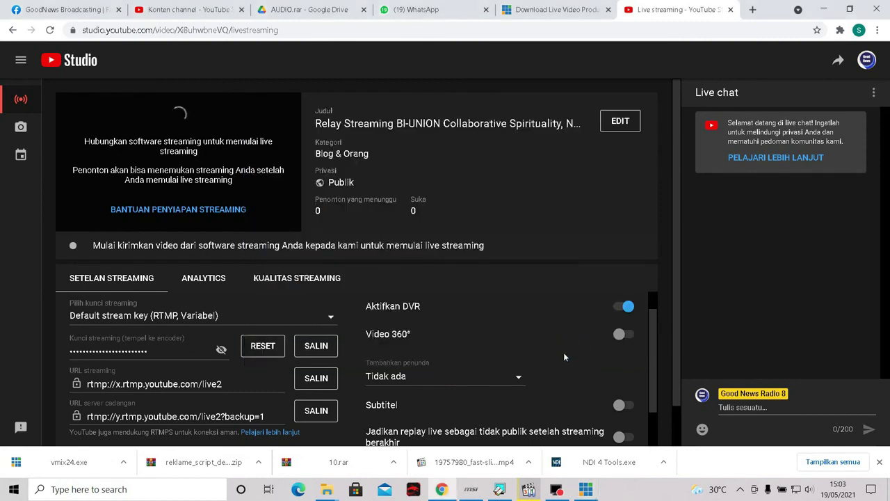
{"action": "left_click", "coordinate": [588, 490]}
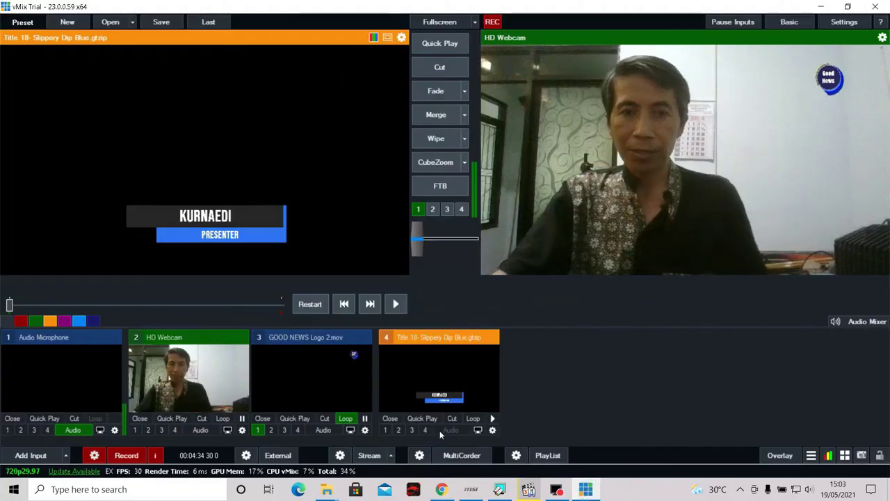
Step: Go live from vMix and confirm the webcam feed appears in YouTube Studio
{"action": "left_click", "coordinate": [368, 455]}
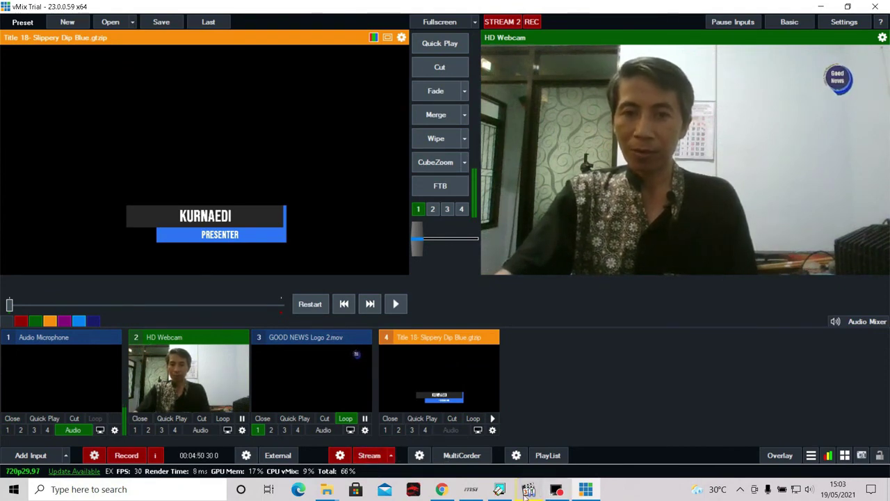
{"action": "left_click", "coordinate": [441, 490]}
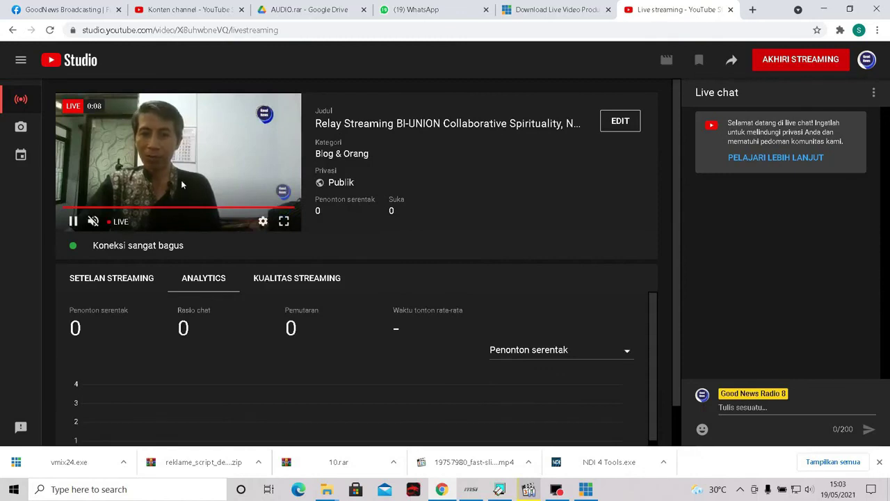
Step: End the YouTube broadcast with AKHIRI STREAMING, then stop vMix's stream, leaving recording running
{"action": "left_click", "coordinate": [95, 221]}
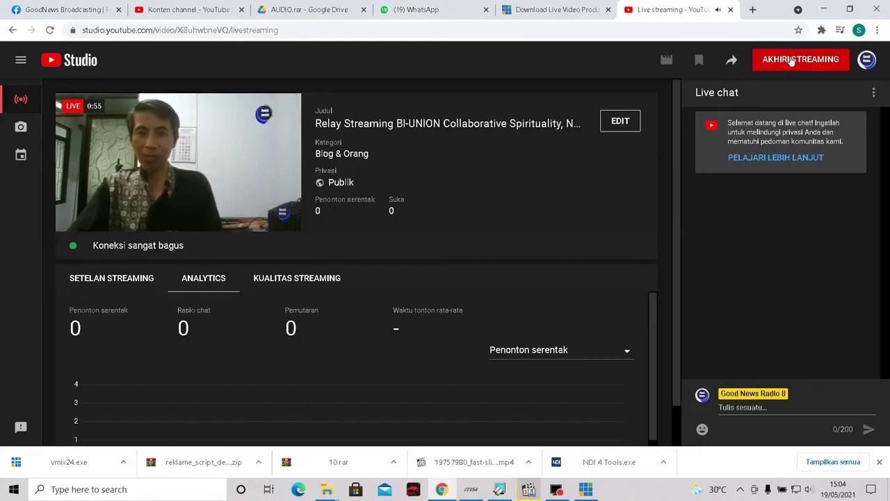
{"action": "left_click", "coordinate": [790, 60]}
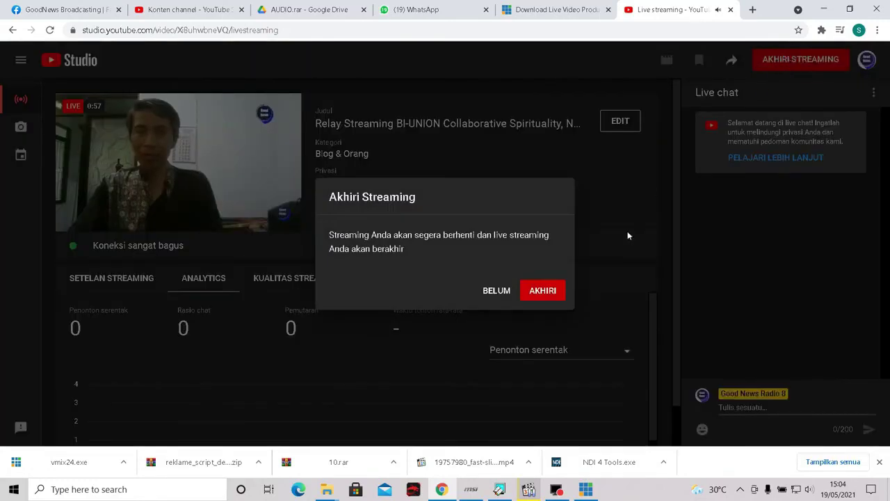
{"action": "left_click", "coordinate": [553, 291]}
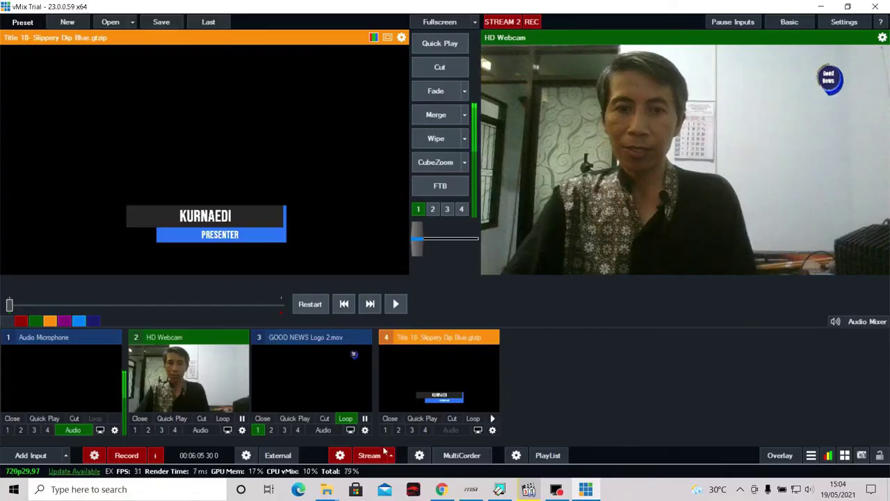
{"action": "left_click", "coordinate": [381, 453]}
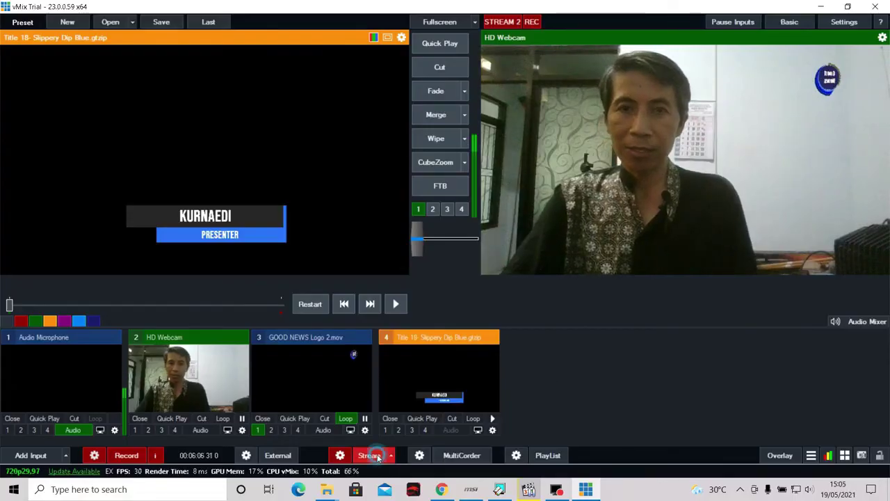
{"action": "left_click", "coordinate": [424, 283]}
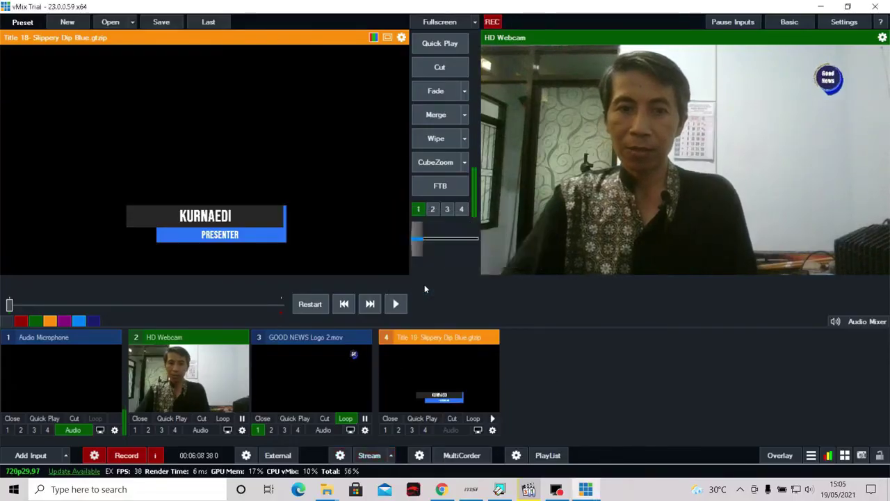